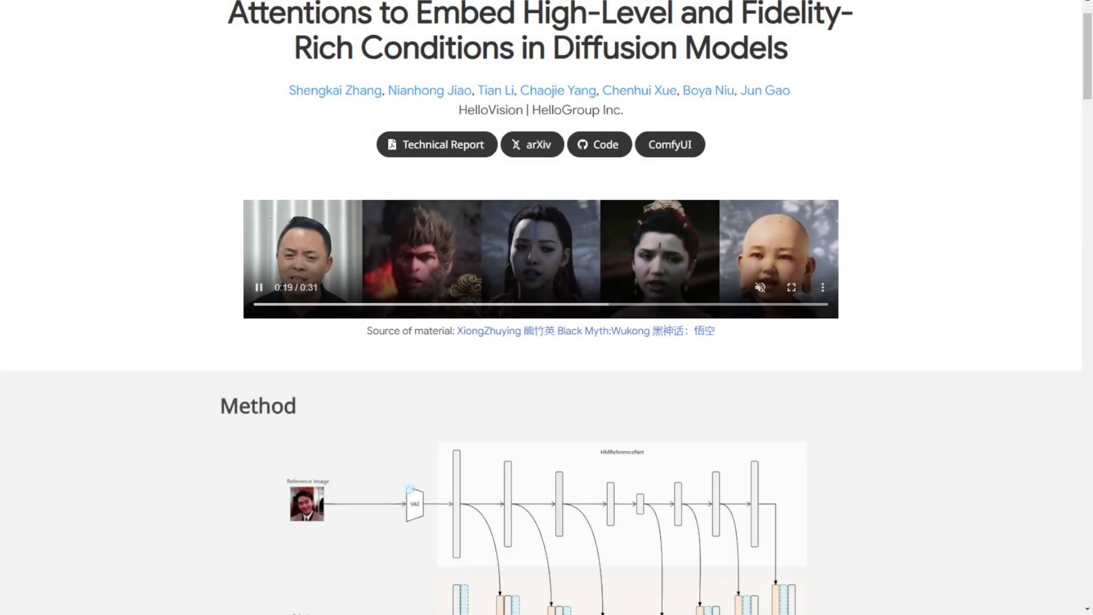
# Go from the HelloMeme project website's Code link to its GitHub repository
pyautogui.scroll(1, 613, 222)
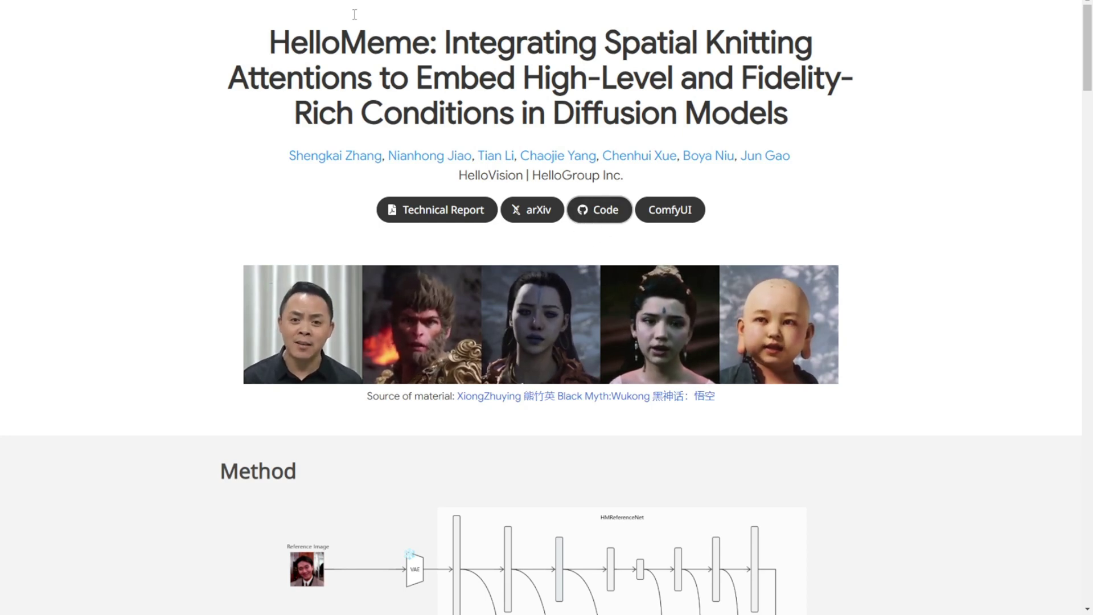
pyautogui.hotkey('ctrl', 'Tab')
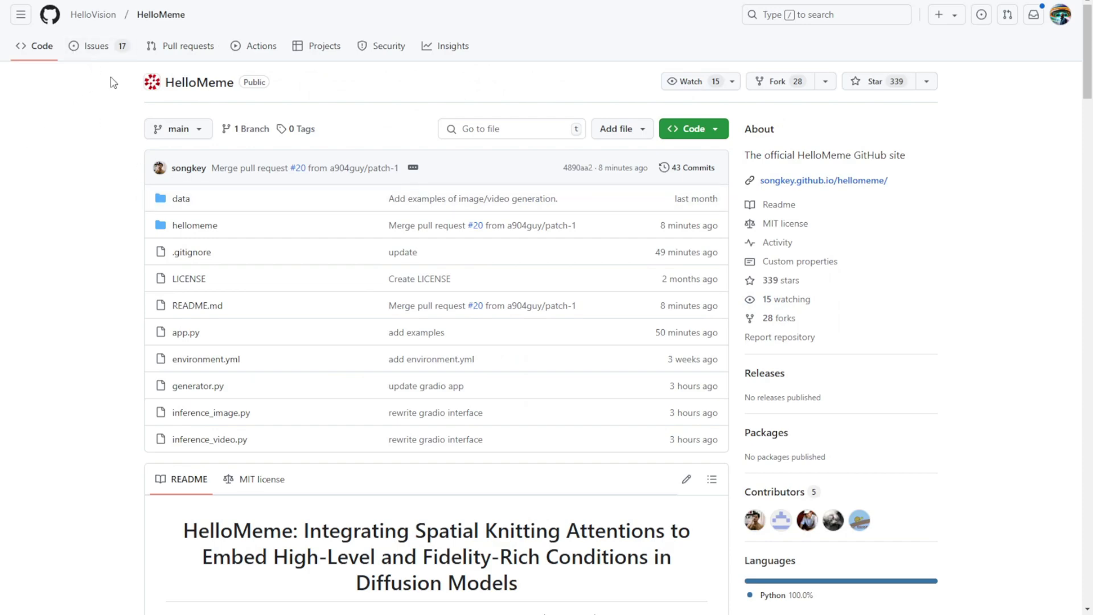
# Scroll the HelloMeme README down, then back up to its New Features/Updates list and Introduction
pyautogui.scroll(-7, 581, 274)
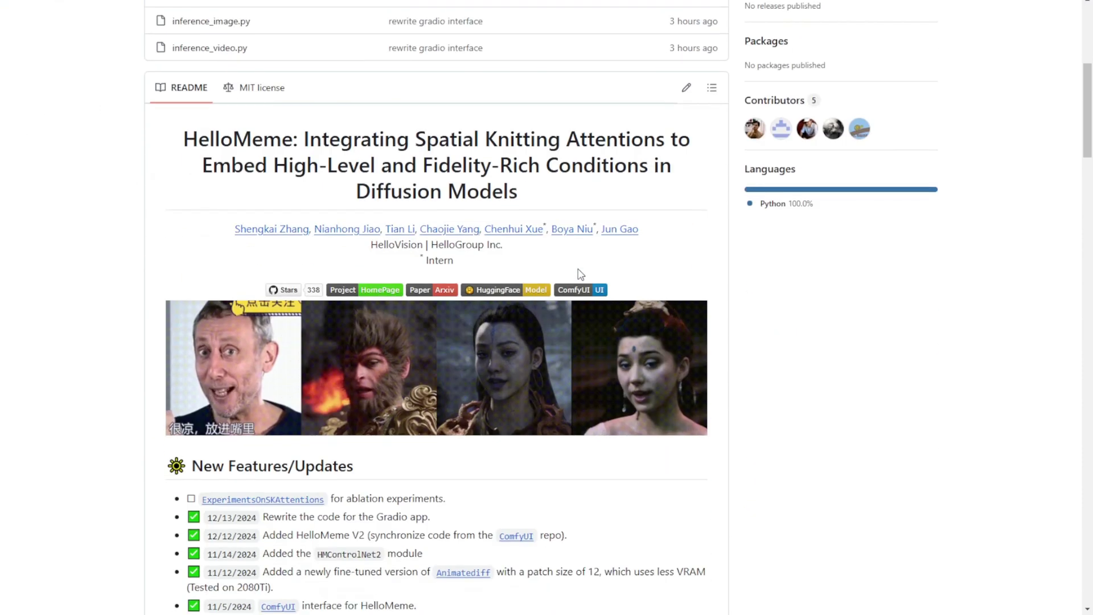
pyautogui.scroll(-7, 581, 274)
pyautogui.scroll(3, 615, 212)
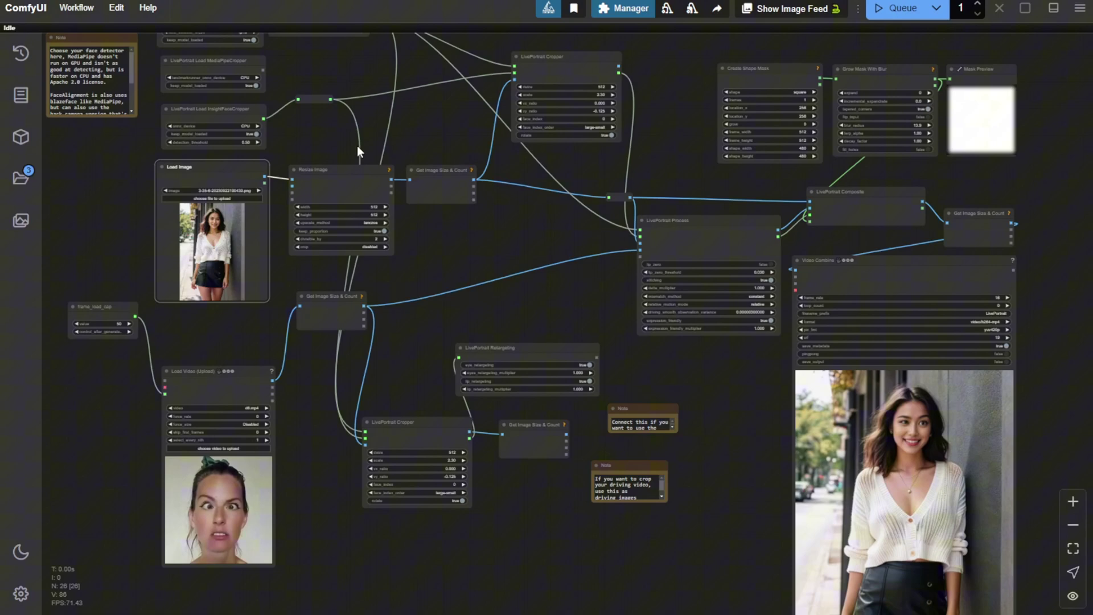
# Pan the LivePortrait workflow aside and move the workflow overview down the canvas
pyautogui.moveTo(447, 217); pyautogui.dragTo(525, 295)
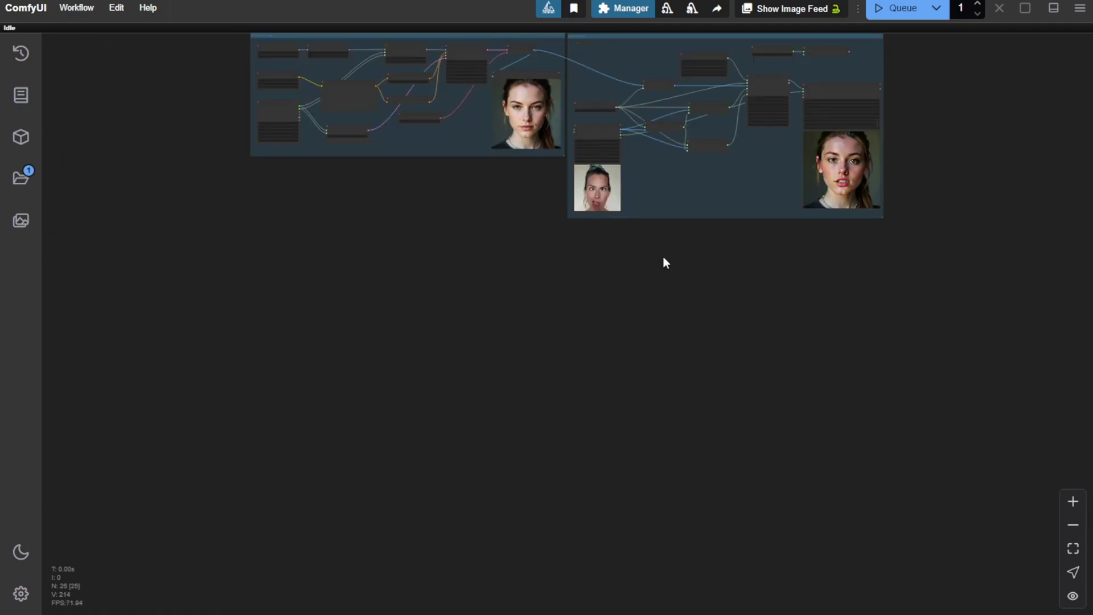
pyautogui.moveTo(664, 262); pyautogui.dragTo(638, 393)
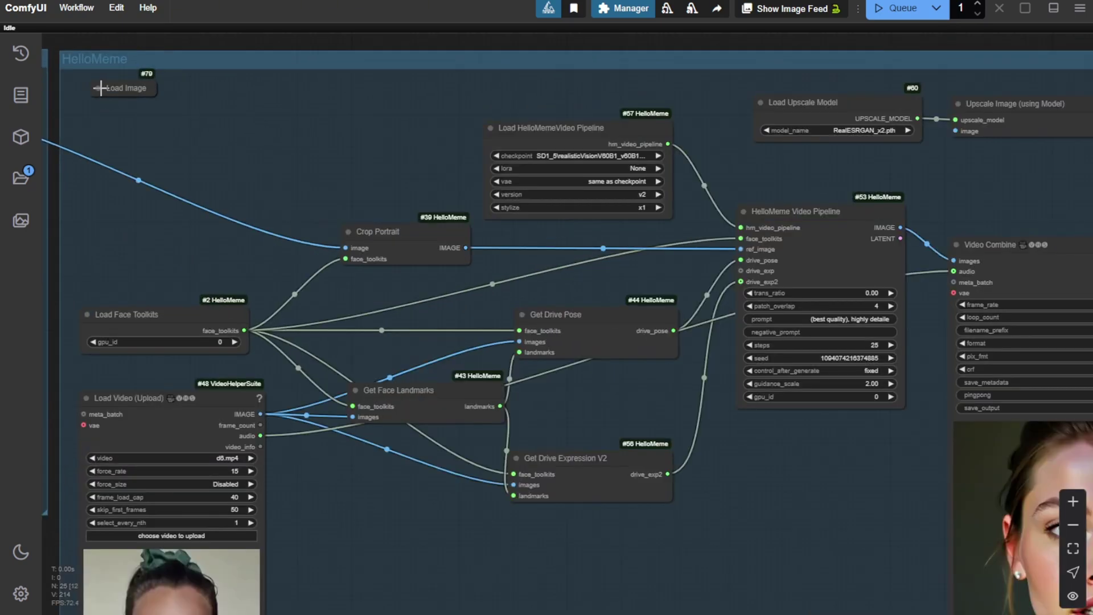
# Look over the HelloMeme group and the portrait-generation group, ending on the generated portrait preview
pyautogui.scroll(-10, 200, 131)
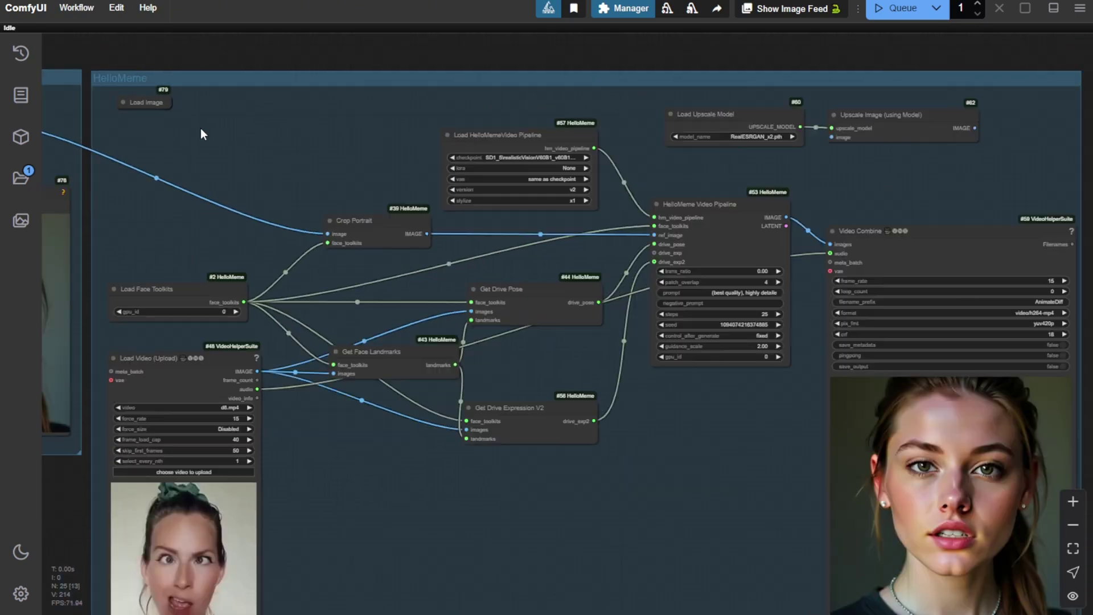
pyautogui.scroll(8, 200, 131)
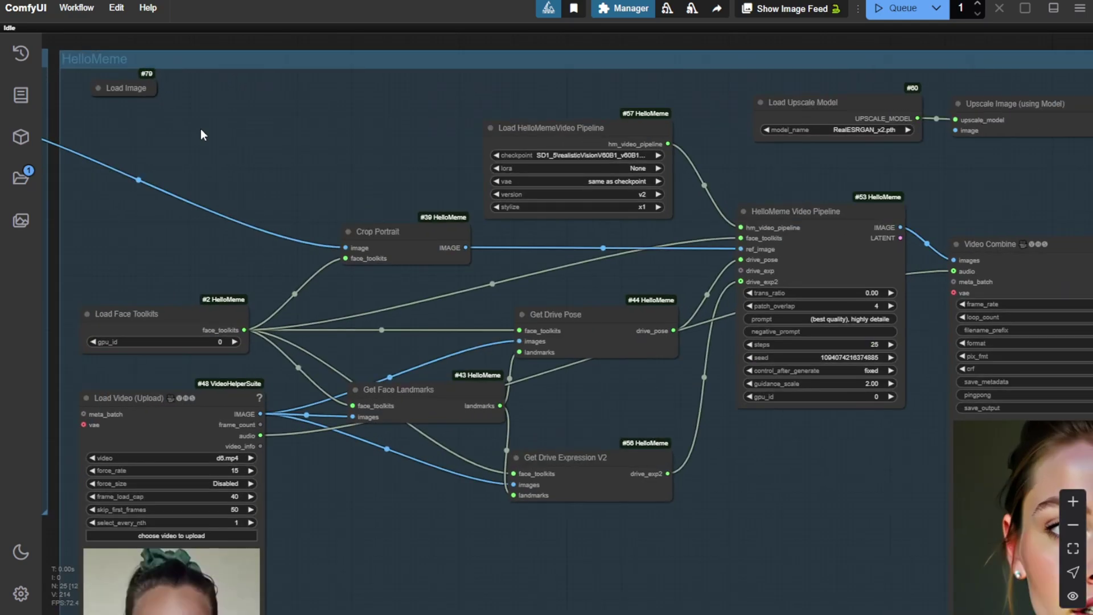
pyautogui.moveTo(204, 132); pyautogui.dragTo(585, 80)
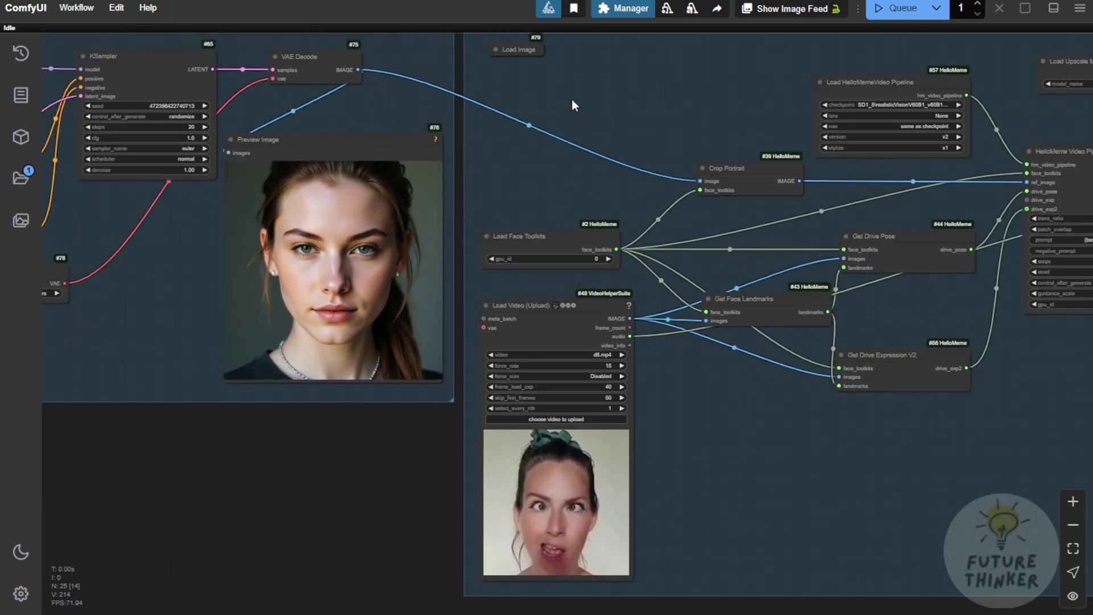
pyautogui.scroll(-5, 570, 101)
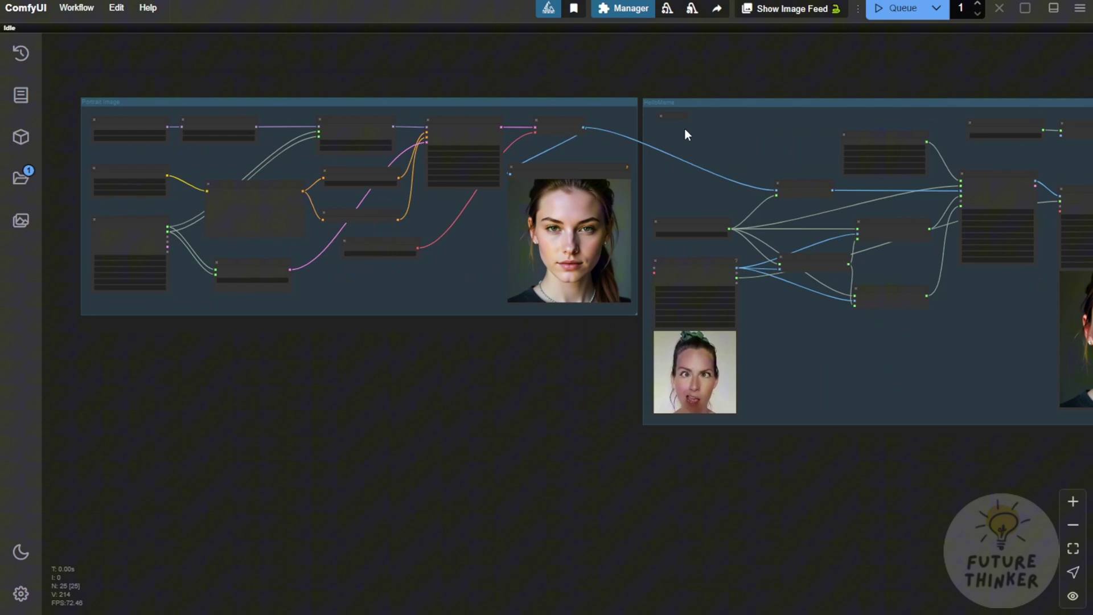
pyautogui.moveTo(685, 130); pyautogui.dragTo(222, 155)
pyautogui.scroll(10, 269, 171)
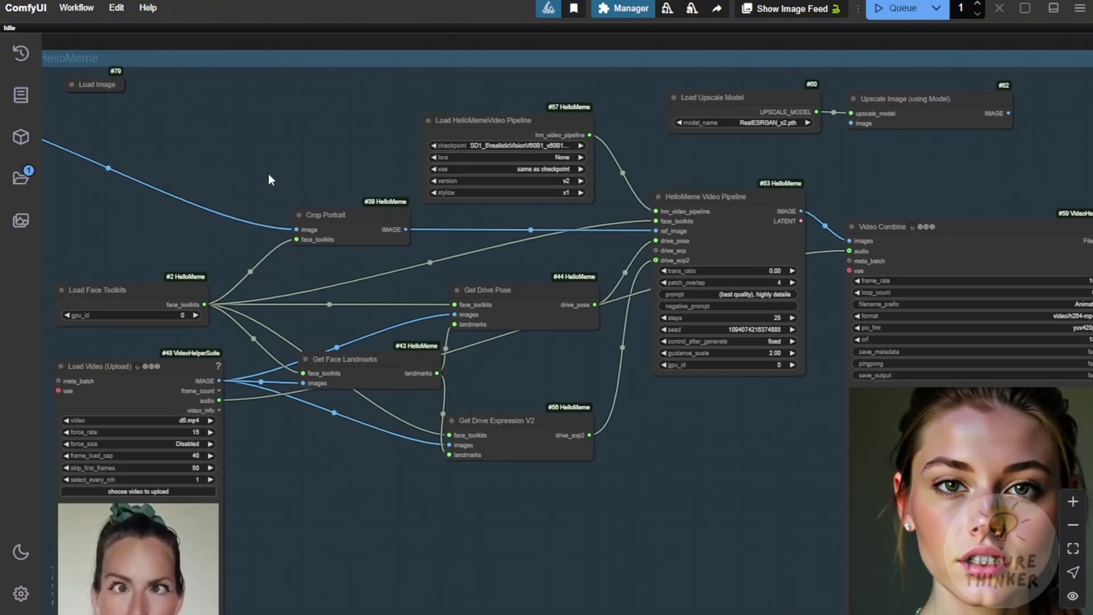
pyautogui.scroll(-7, 266, 142)
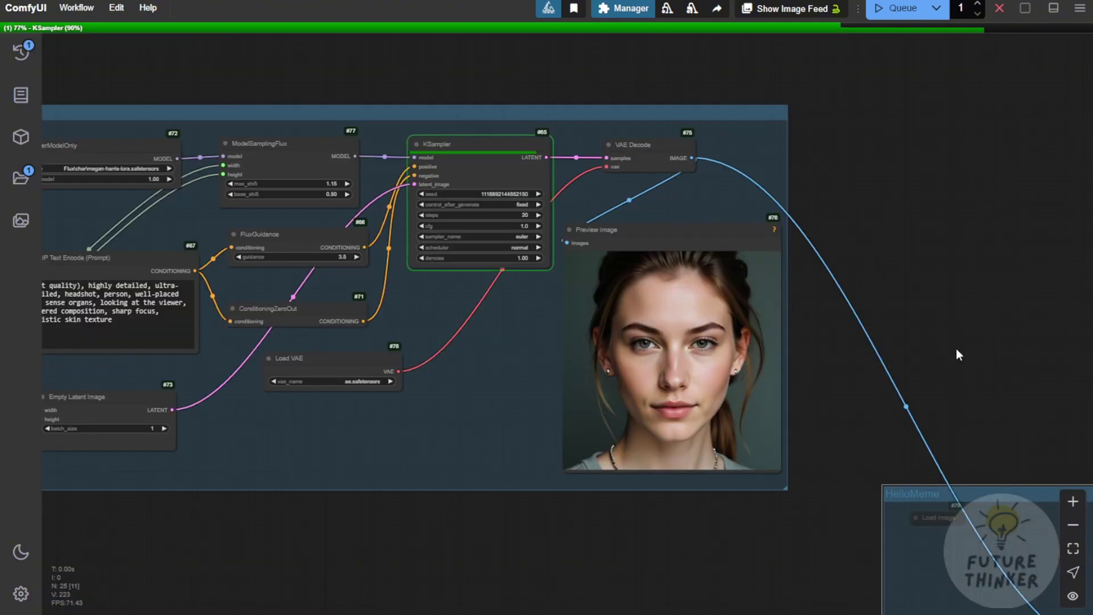
pyautogui.moveTo(957, 354); pyautogui.dragTo(704, 317)
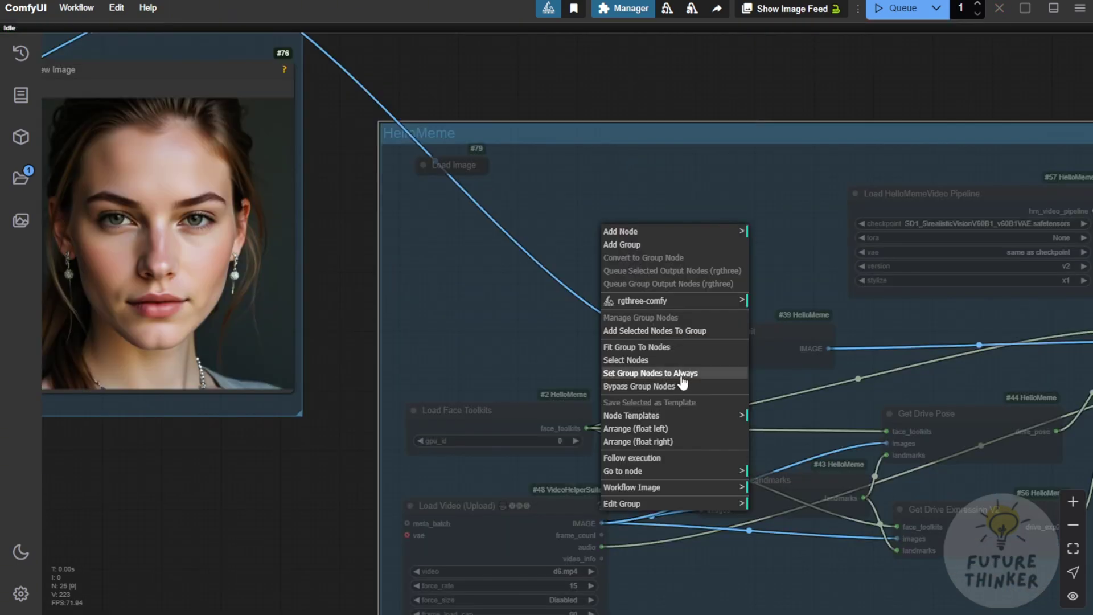
# Set all HelloMeme group nodes to Always and move the unused Load Image node right
pyautogui.click(682, 374)
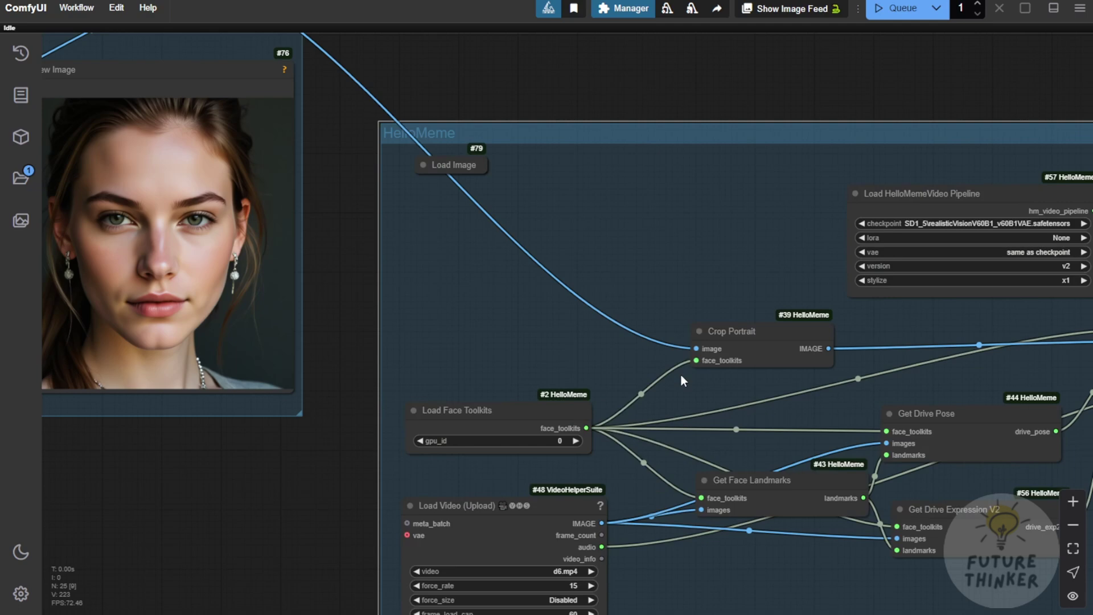
pyautogui.scroll(-2, 610, 271)
pyautogui.moveTo(505, 191); pyautogui.dragTo(631, 197)
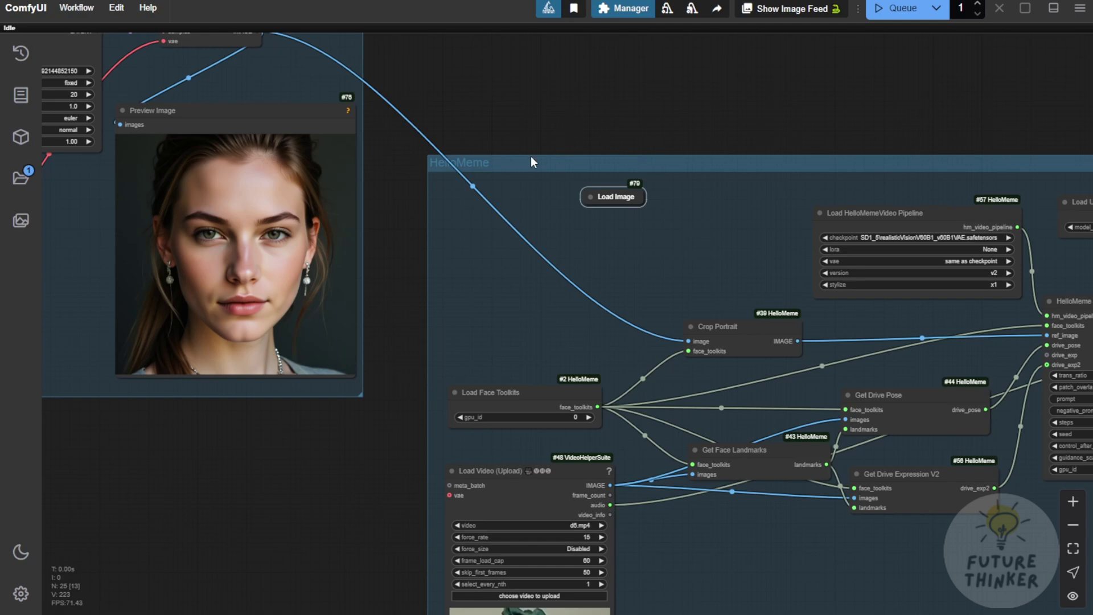
# Frame both groups in view and queue the animated portrait video run
pyautogui.moveTo(531, 163); pyautogui.dragTo(476, 171)
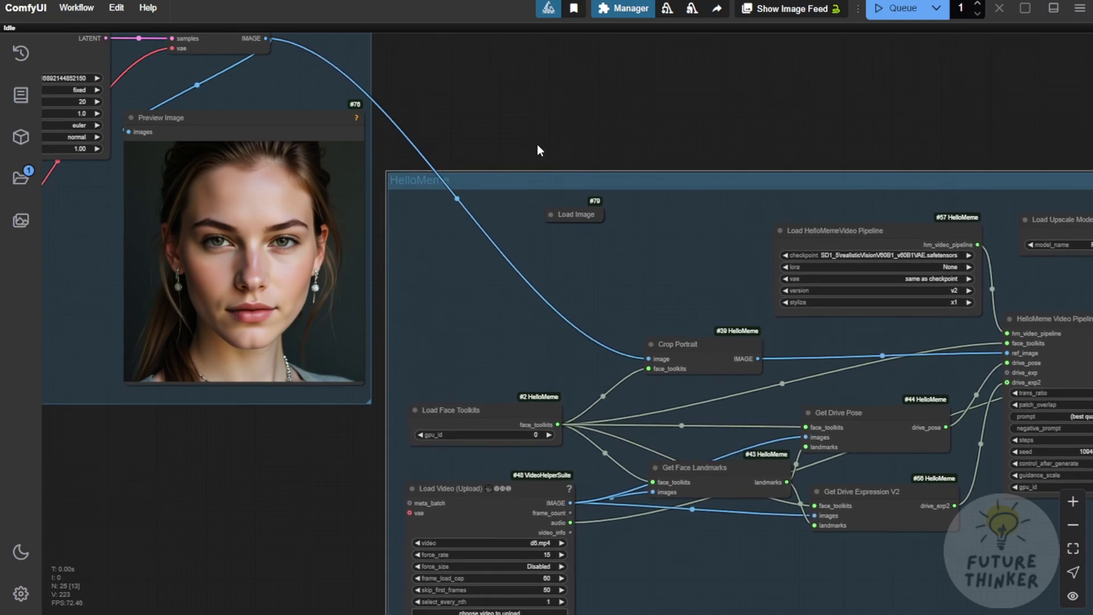
pyautogui.moveTo(537, 146); pyautogui.dragTo(559, 232)
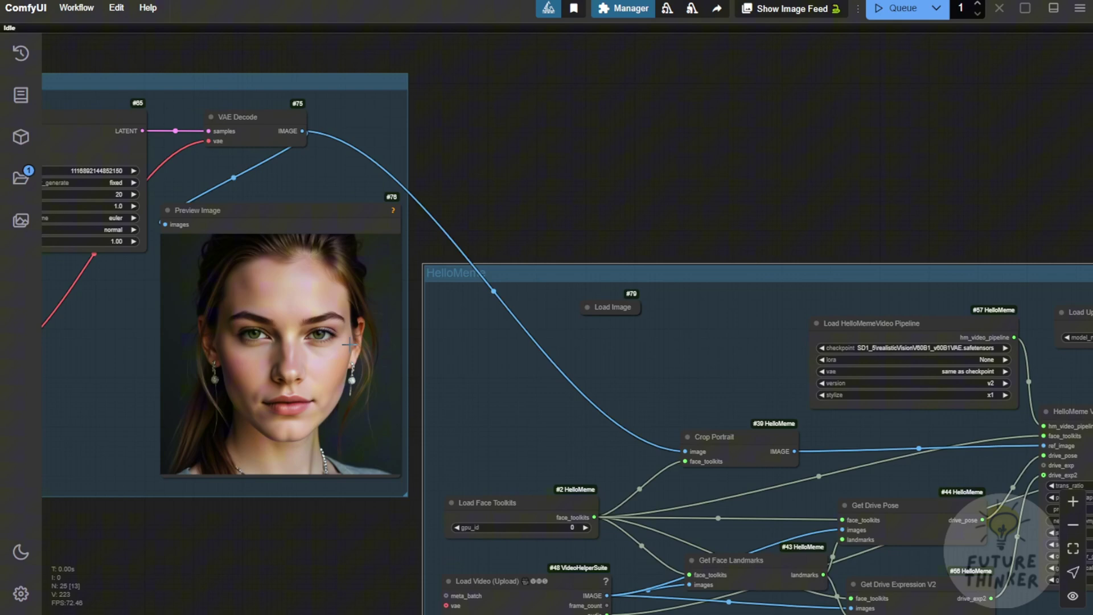
pyautogui.press('.')
pyautogui.click(895, 8)
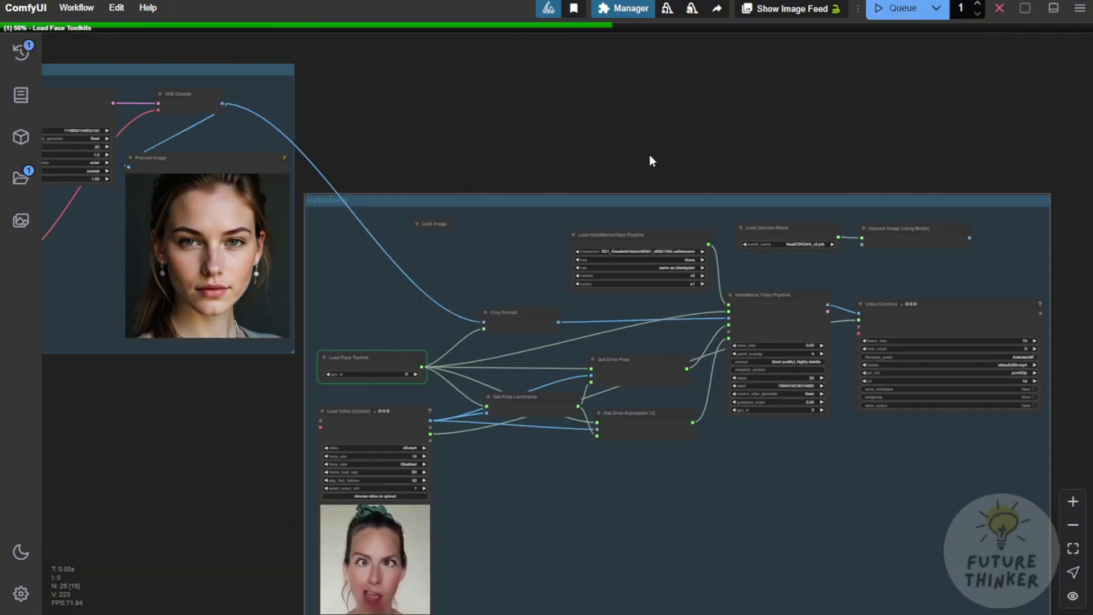
# Zoom in on the Video Combine preview of the finished HelloMeme video
pyautogui.scroll(5, 330, 376)
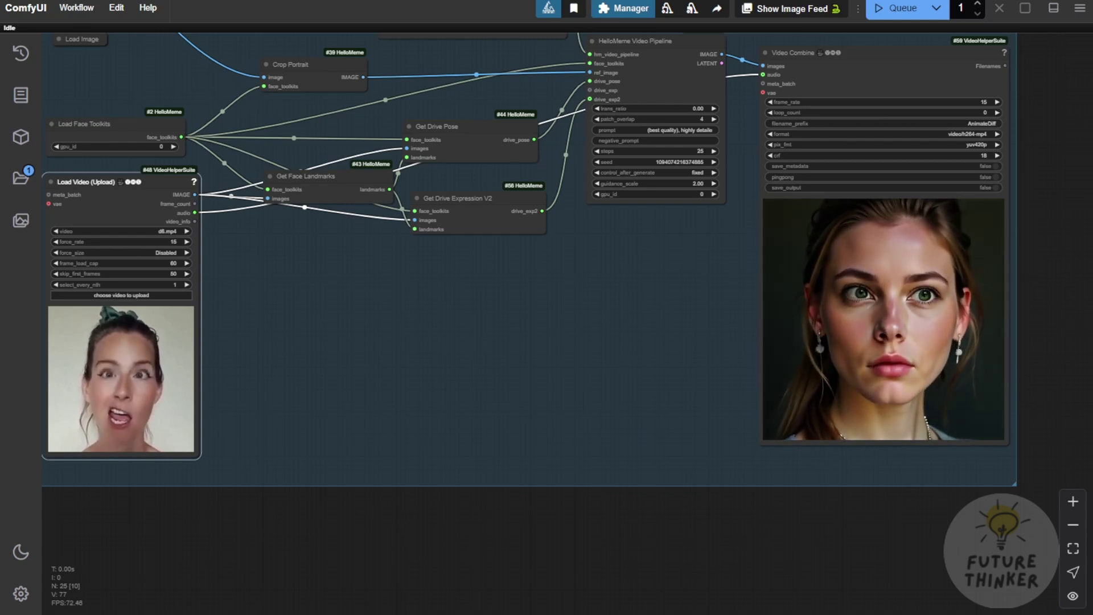
pyautogui.moveTo(462, 438); pyautogui.dragTo(501, 442)
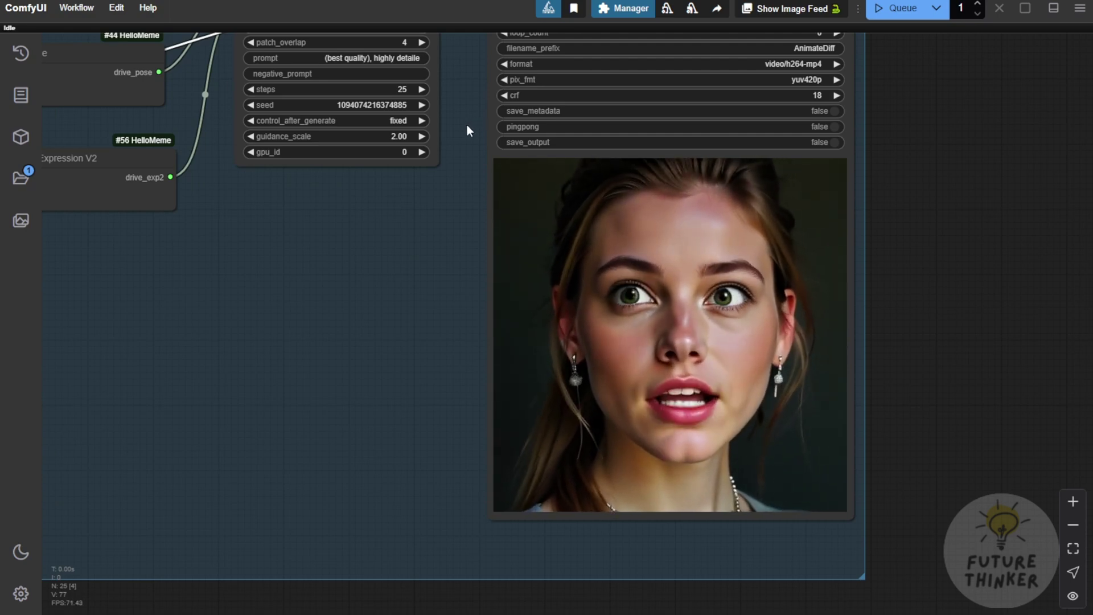
pyautogui.scroll(6, 910, 201)
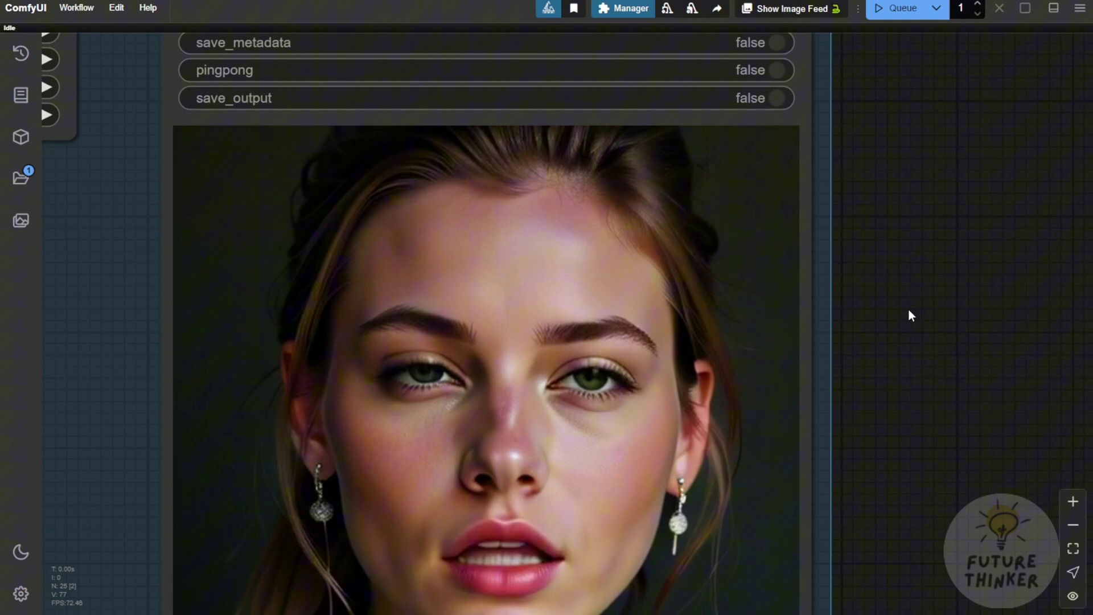
pyautogui.scroll(-2, 909, 312)
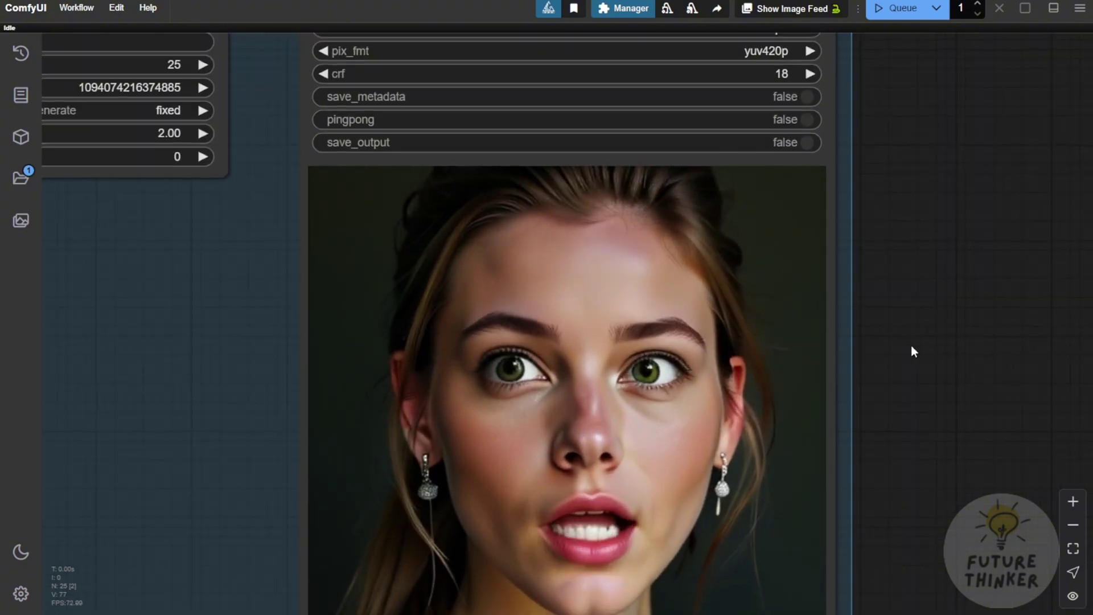
pyautogui.moveTo(911, 345); pyautogui.dragTo(937, 252)
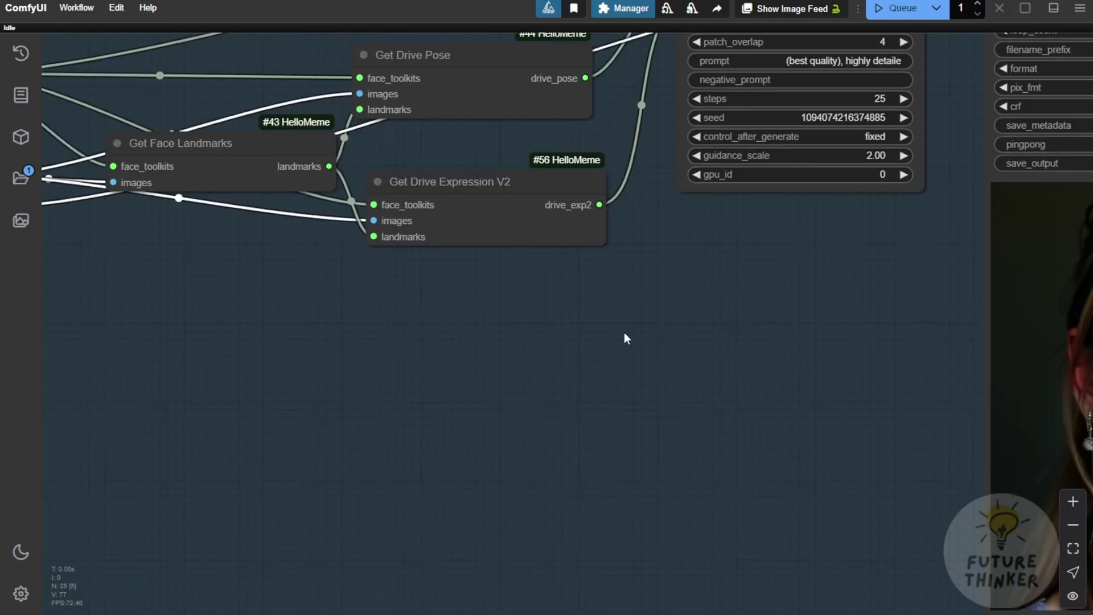
pyautogui.scroll(-5, 624, 332)
pyautogui.moveTo(447, 342); pyautogui.dragTo(594, 374)
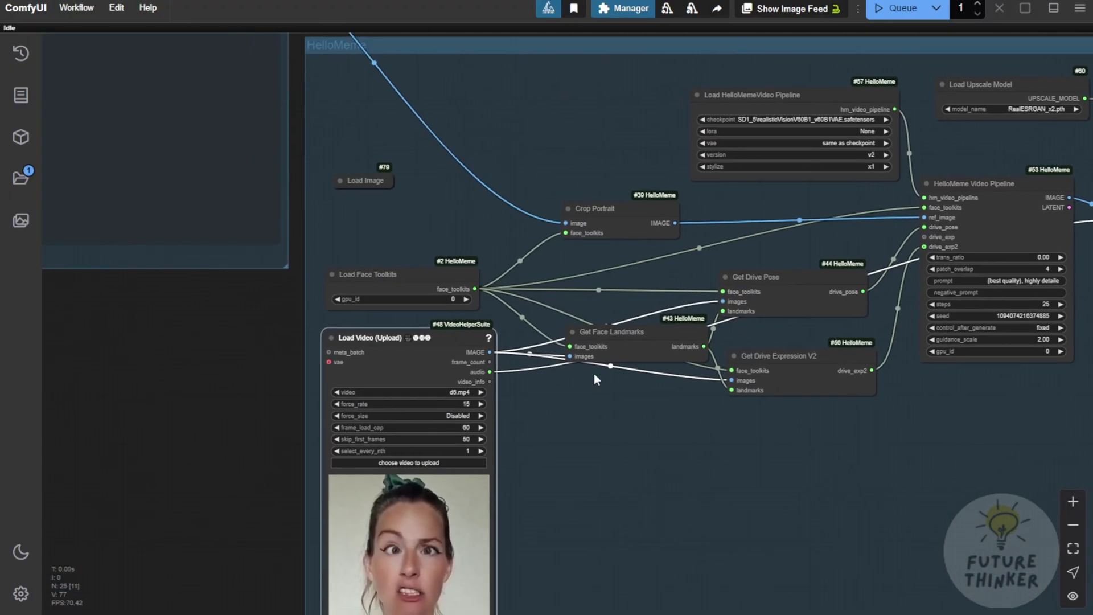
pyautogui.scroll(6, 320, 274)
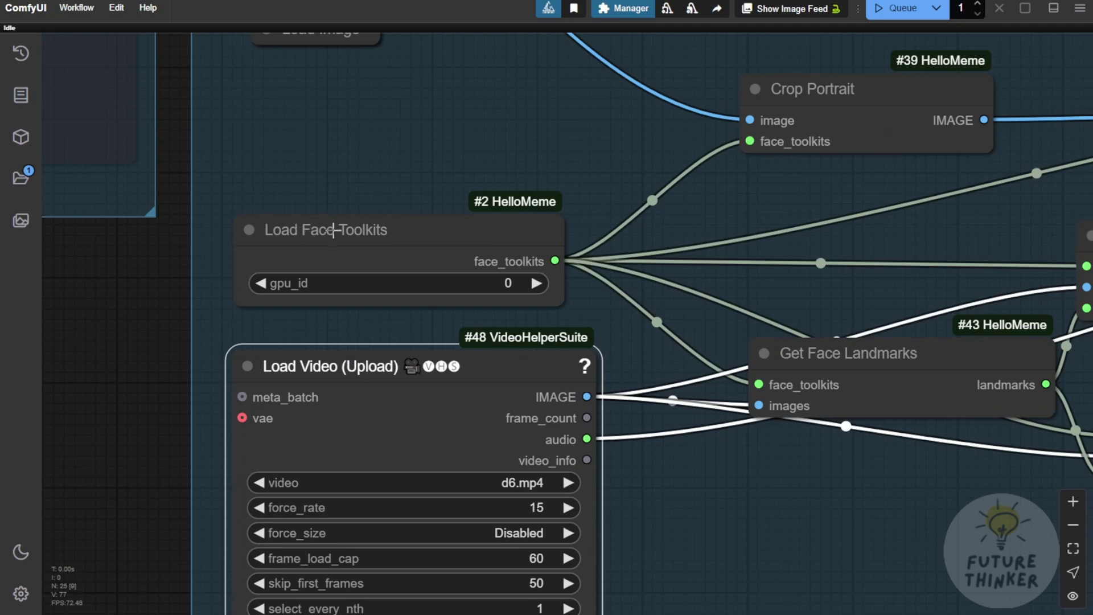
pyautogui.scroll(-2, 730, 273)
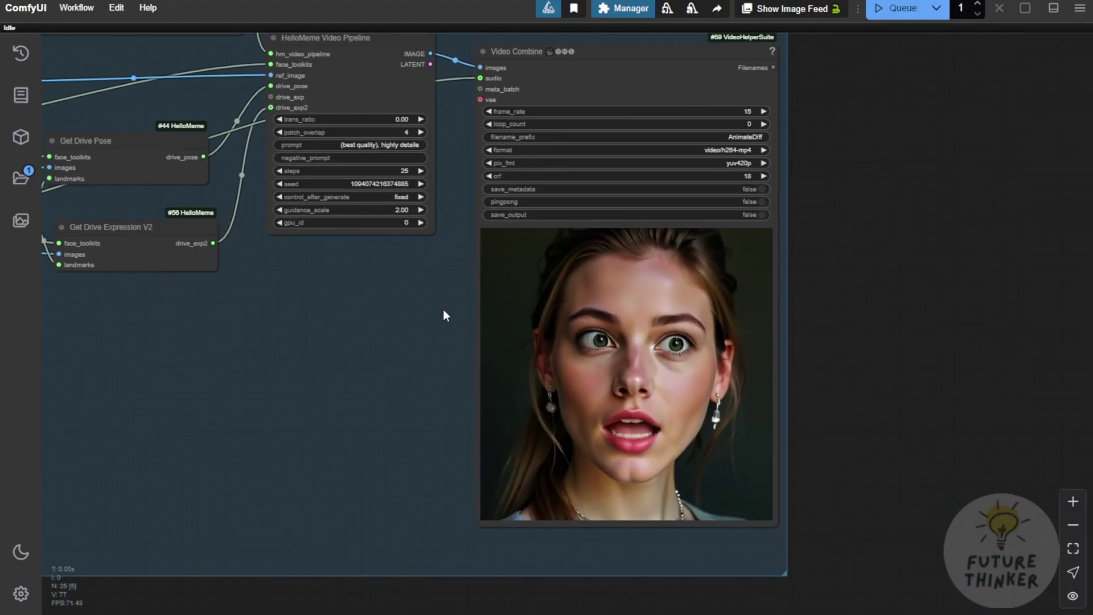
pyautogui.scroll(1, 388, 351)
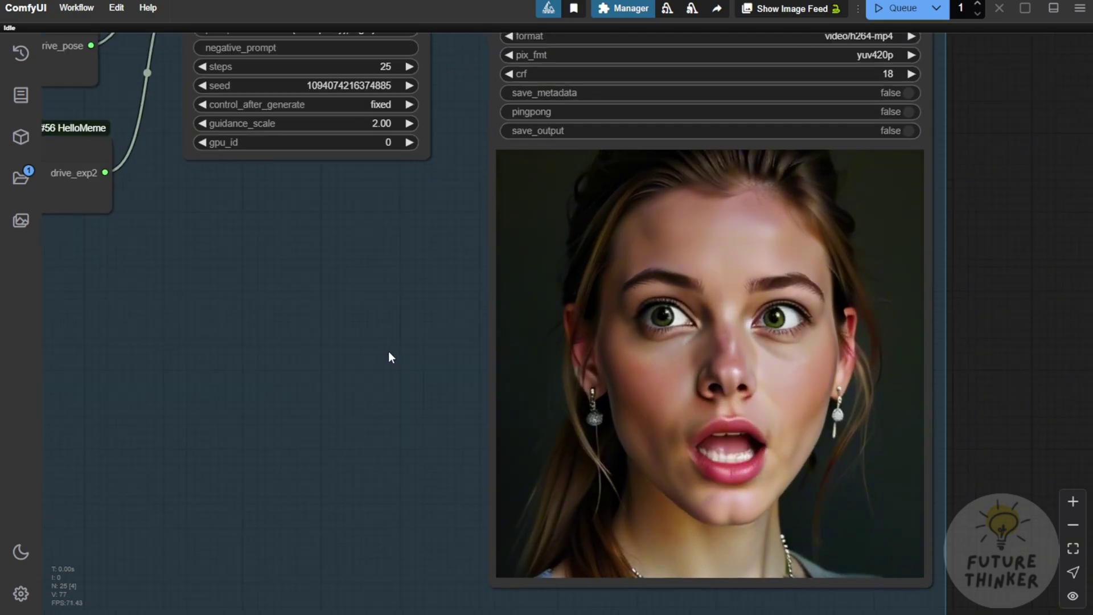
pyautogui.moveTo(388, 350); pyautogui.dragTo(334, 325)
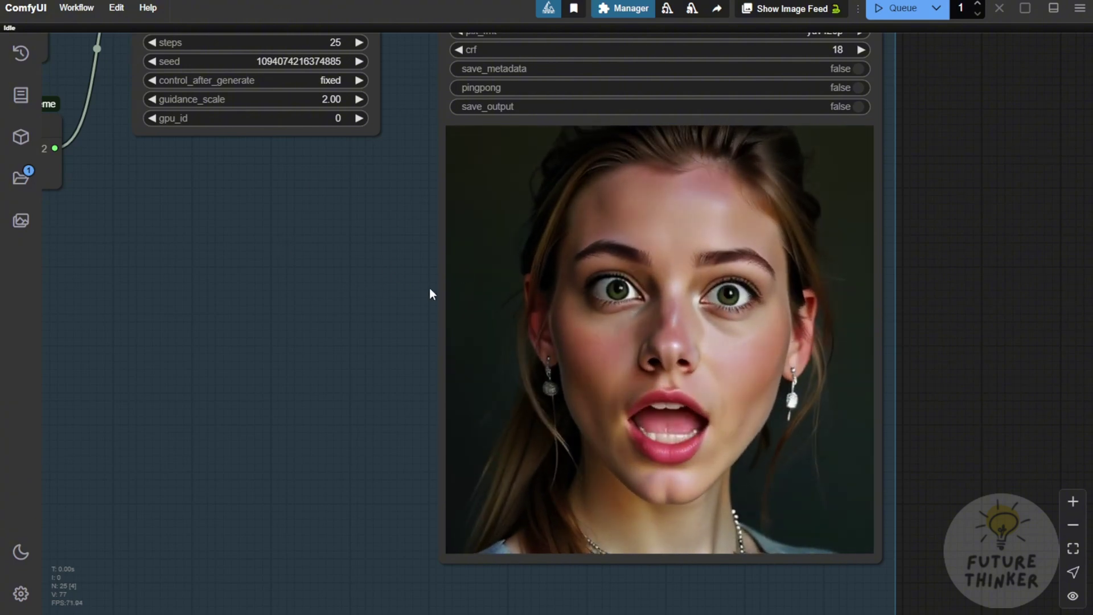
pyautogui.scroll(-1, 288, 309)
pyautogui.scroll(-1, 331, 410)
pyautogui.moveTo(290, 299); pyautogui.dragTo(341, 412)
pyautogui.scroll(-1, 330, 409)
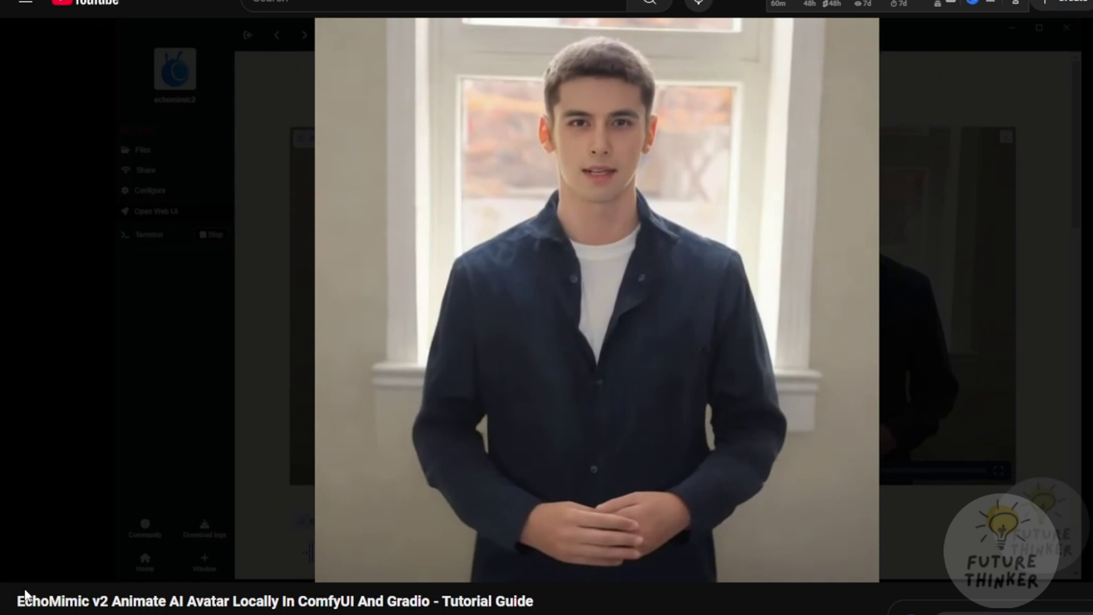
# Pause the EchoMimic v2 tutorial and seek it to about 2:17
pyautogui.click(24, 565)
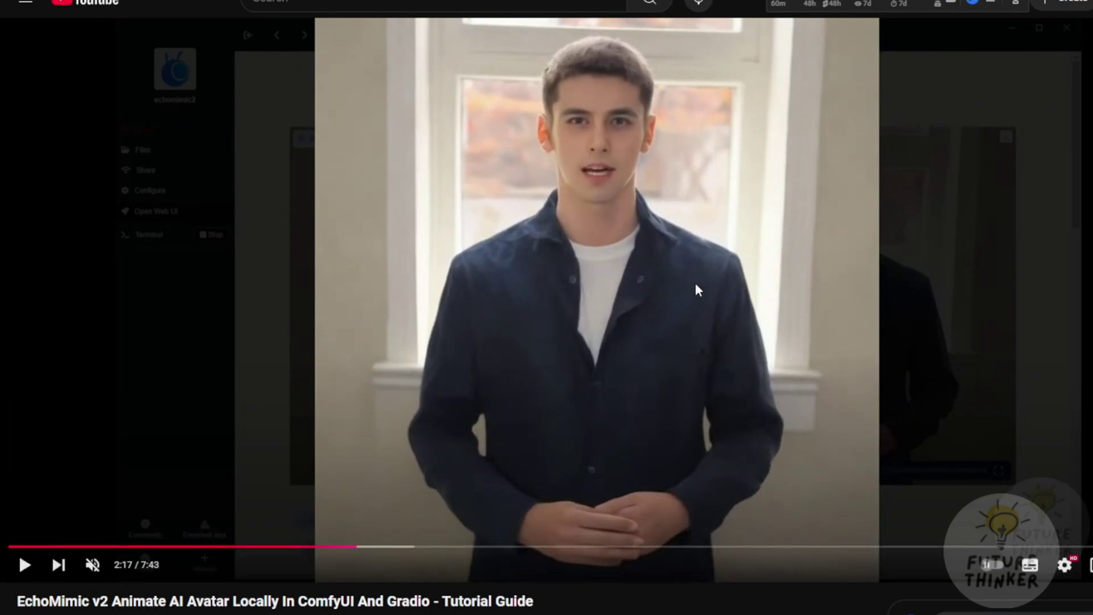
pyautogui.moveTo(362, 546); pyautogui.dragTo(359, 550)
pyautogui.click(24, 565)
pyautogui.click(25, 565)
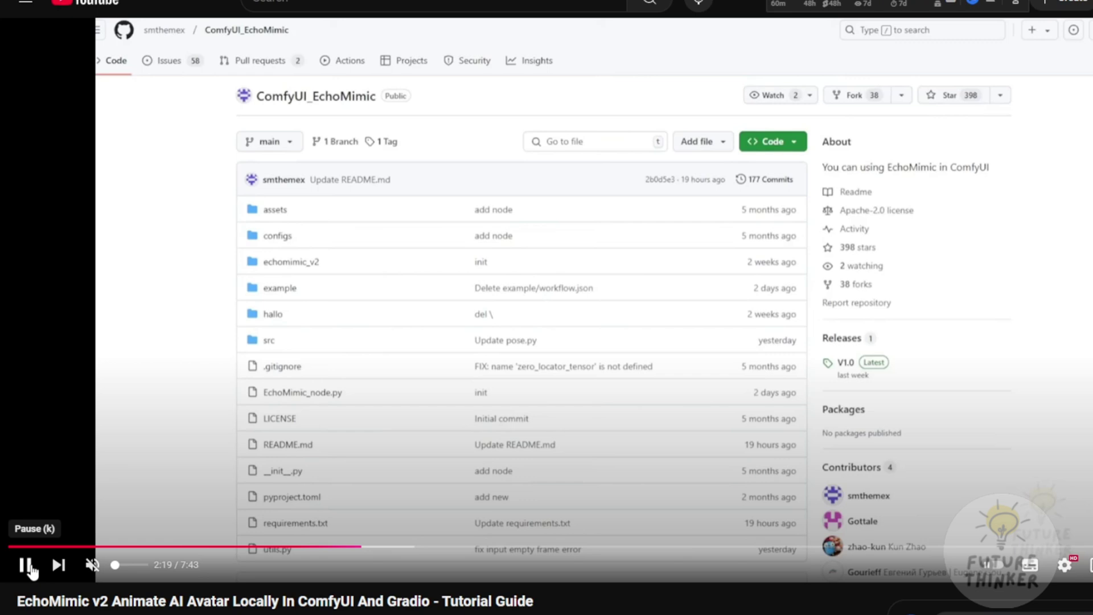
pyautogui.click(361, 547)
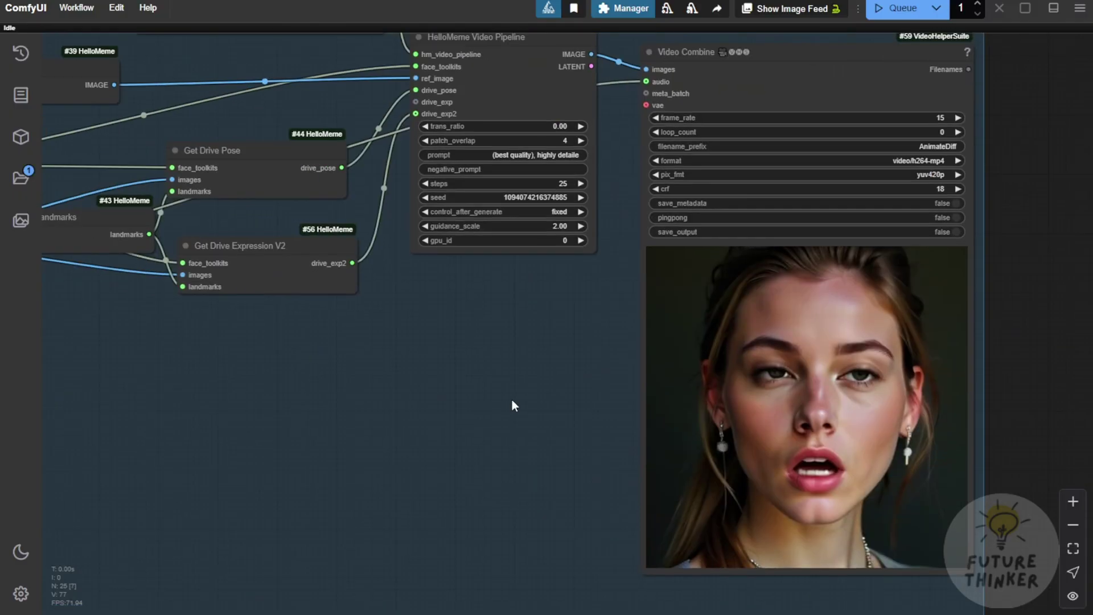
# Pan and zoom until the HelloMeme pipeline, from Load Video (Upload) to output, is centered
pyautogui.moveTo(512, 400); pyautogui.dragTo(548, 494)
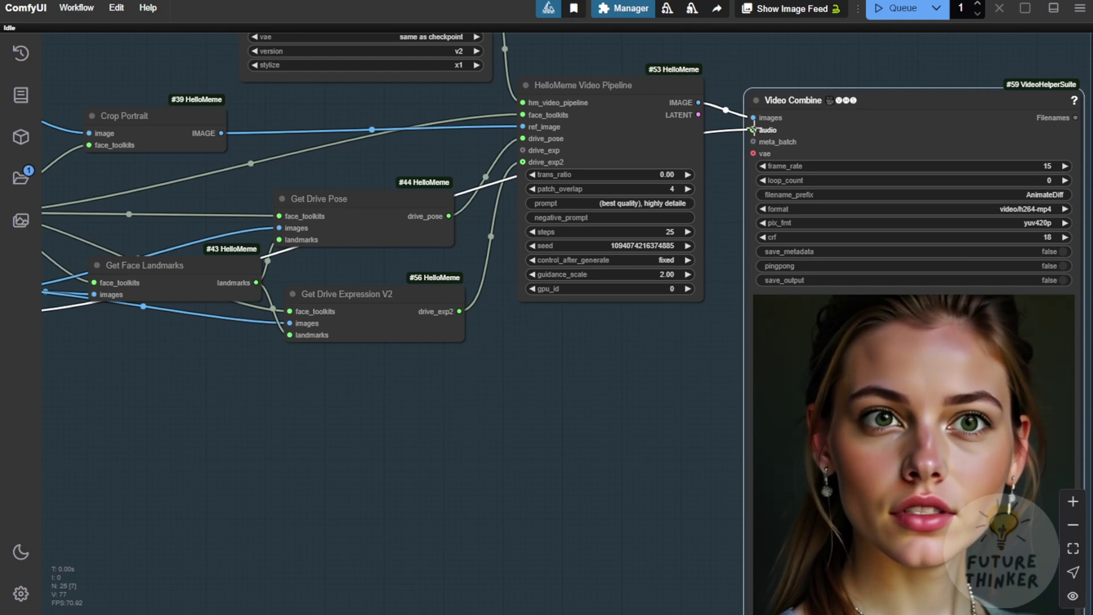
pyautogui.moveTo(232, 410); pyautogui.dragTo(507, 377)
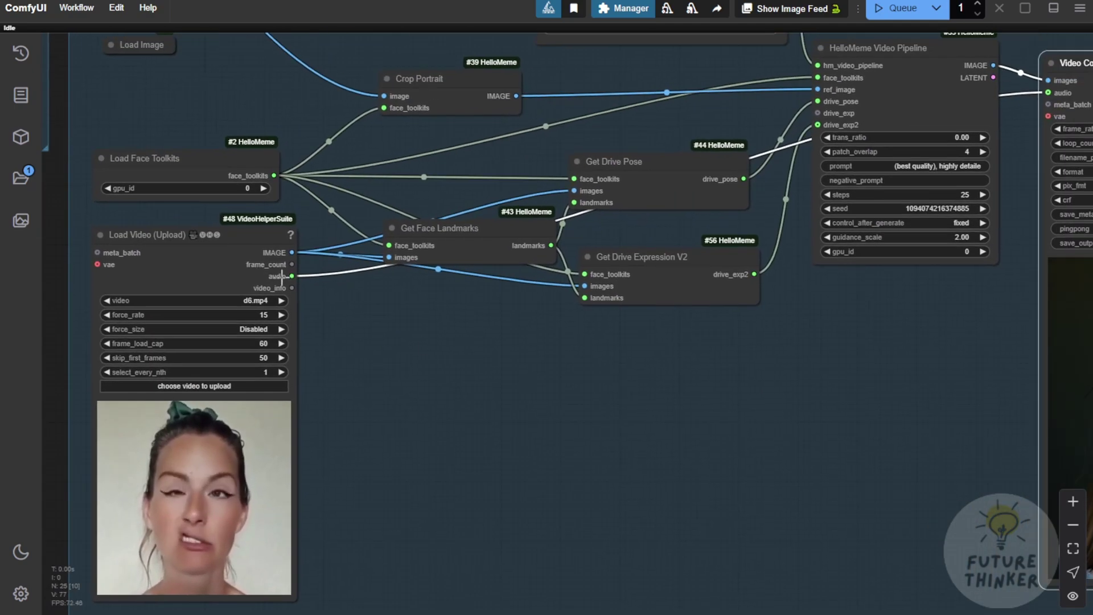
pyautogui.click(165, 255)
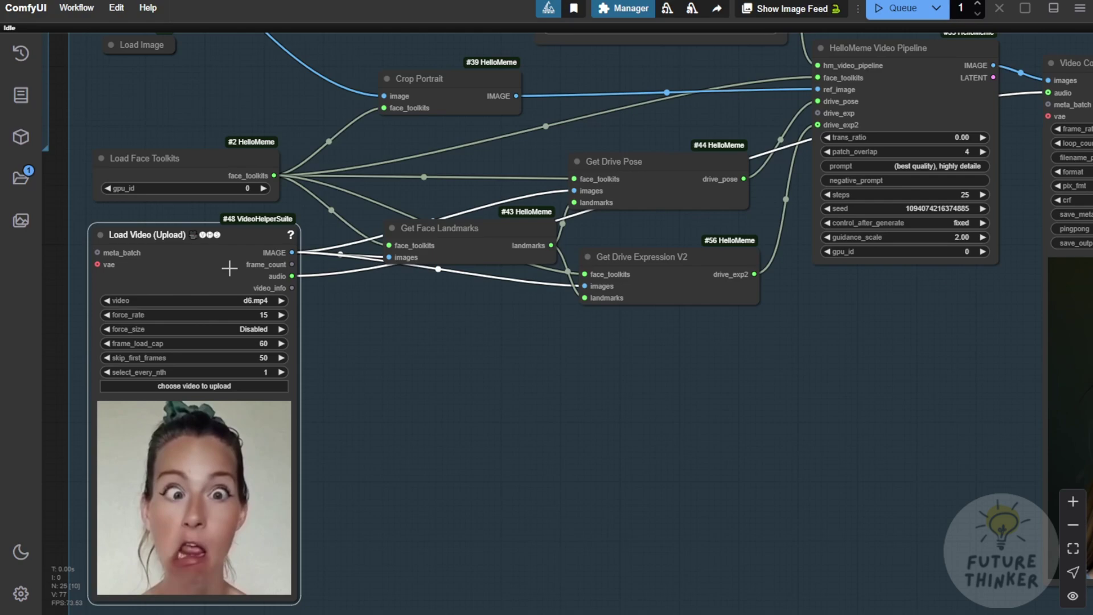
pyautogui.scroll(2, 274, 284)
pyautogui.scroll(-3, 581, 439)
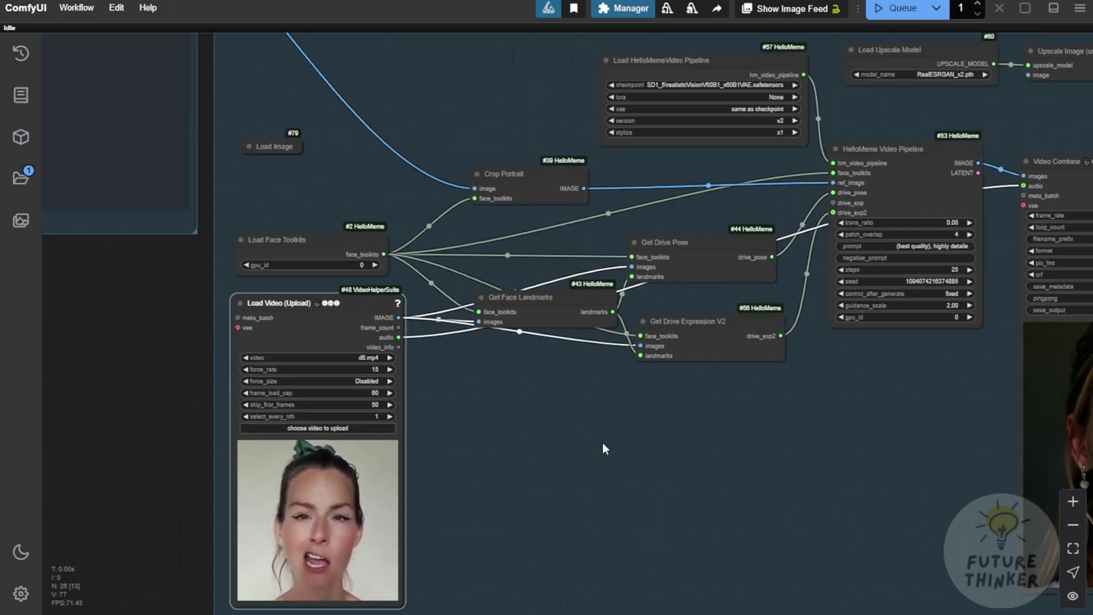
pyautogui.moveTo(602, 443); pyautogui.dragTo(492, 438)
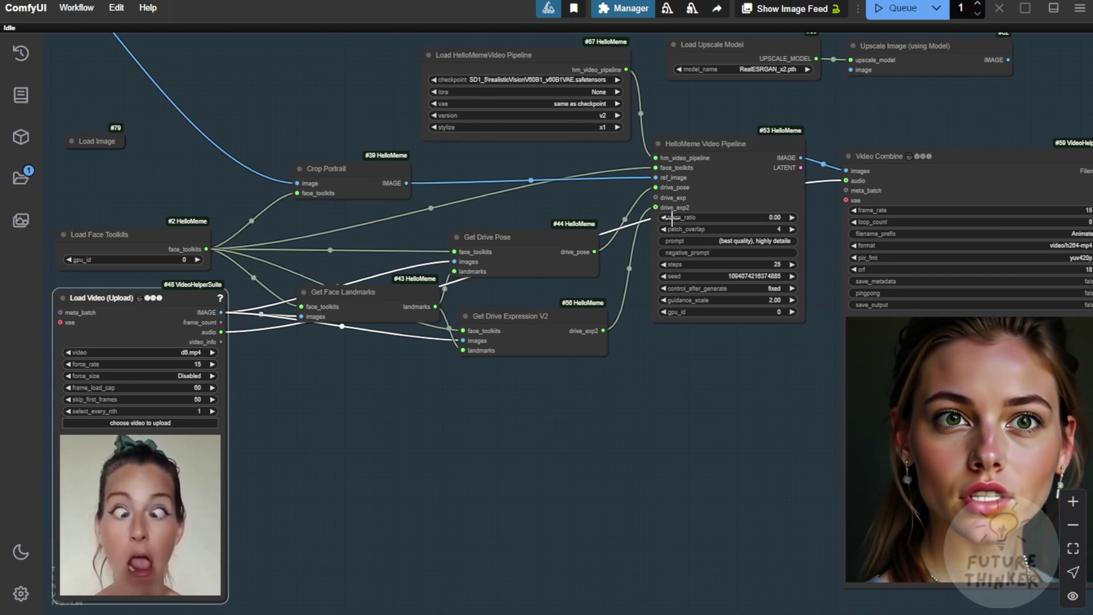
pyautogui.moveTo(779, 335); pyautogui.dragTo(418, 308)
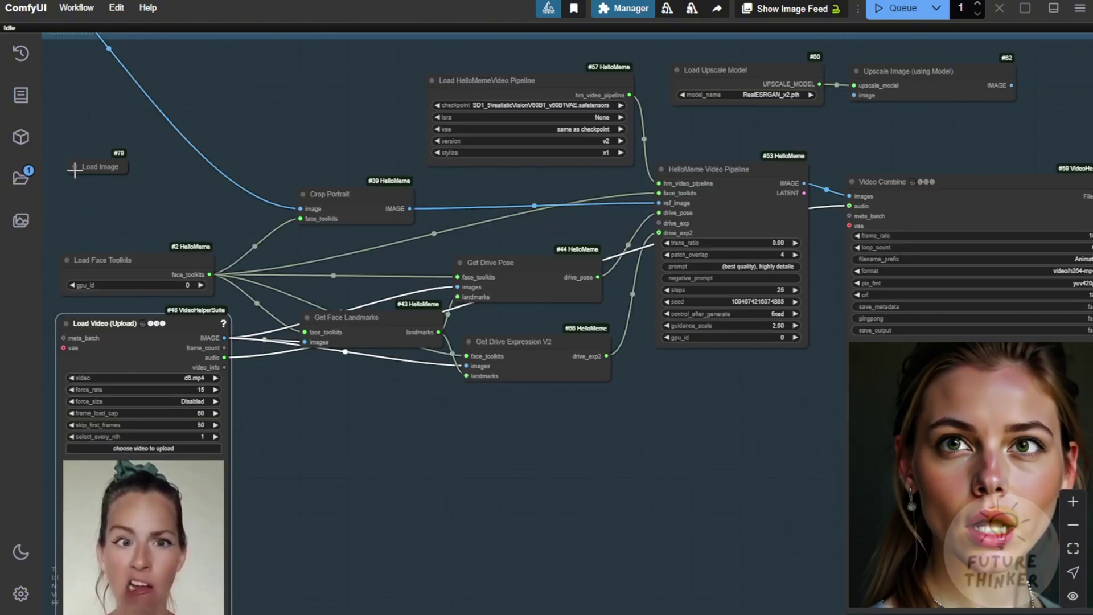
# Expand the Load Image node with 3-35-6-20230922190439.png and link its IMAGE to Crop Portrait
pyautogui.click(75, 167)
pyautogui.moveTo(95, 161); pyautogui.dragTo(109, 41)
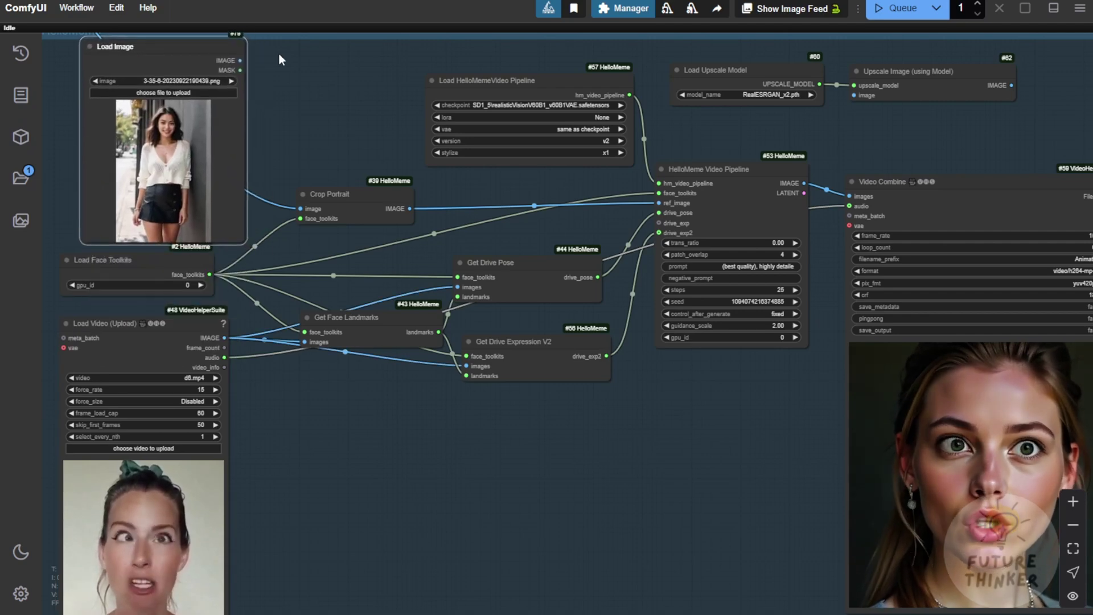
pyautogui.moveTo(240, 61); pyautogui.dragTo(300, 208)
pyautogui.moveTo(343, 143); pyautogui.dragTo(458, 193)
pyautogui.scroll(4, 419, 183)
pyautogui.moveTo(186, 80); pyautogui.dragTo(187, 79)
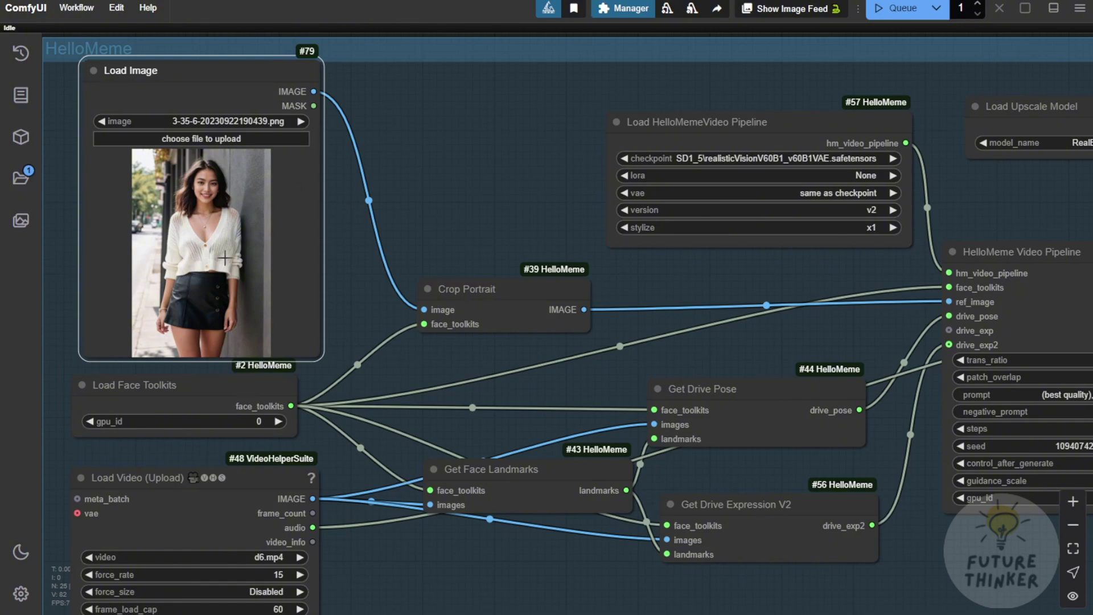
pyautogui.scroll(-2, 428, 504)
pyautogui.scroll(6, 313, 293)
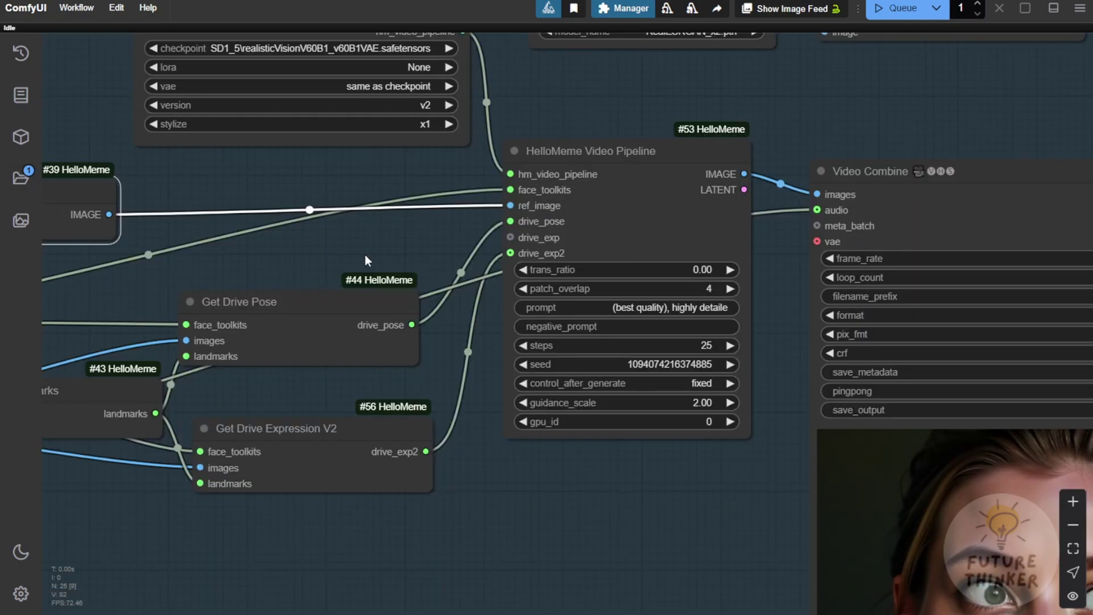
pyautogui.moveTo(354, 252); pyautogui.dragTo(678, 204)
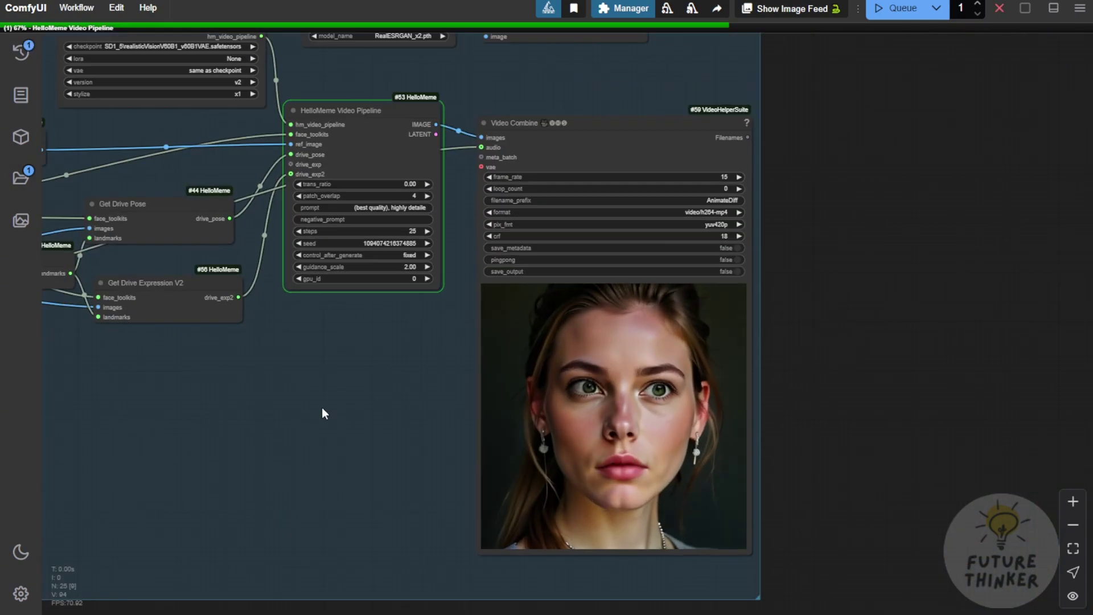
# Center the workflow and nudge the Crop Portrait node slightly to the right
pyautogui.moveTo(322, 408); pyautogui.dragTo(732, 479)
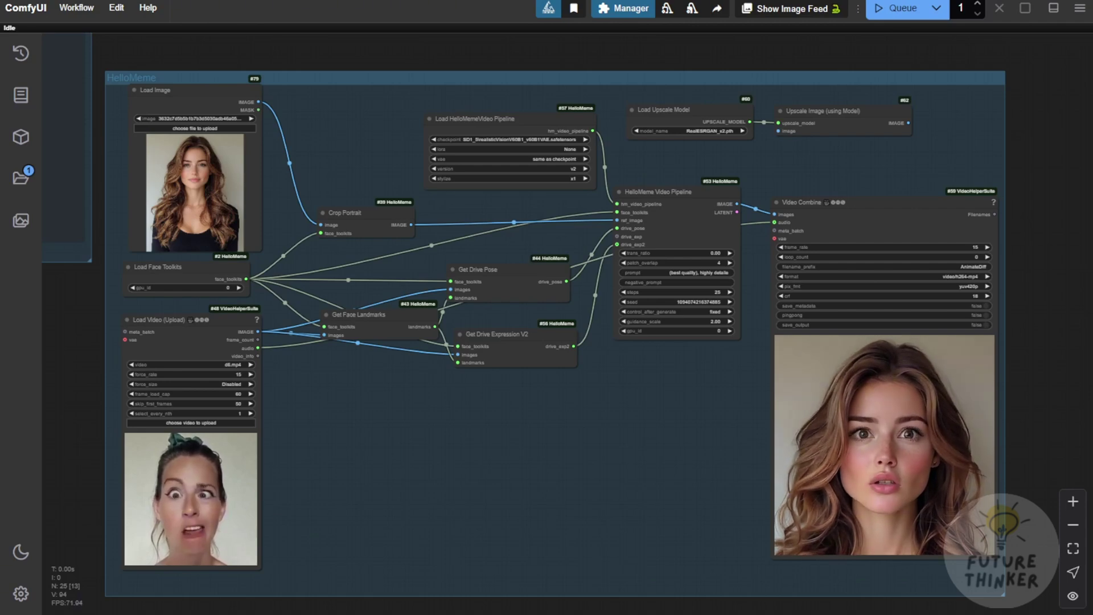
pyautogui.moveTo(393, 249); pyautogui.dragTo(504, 280)
pyautogui.scroll(3, 504, 280)
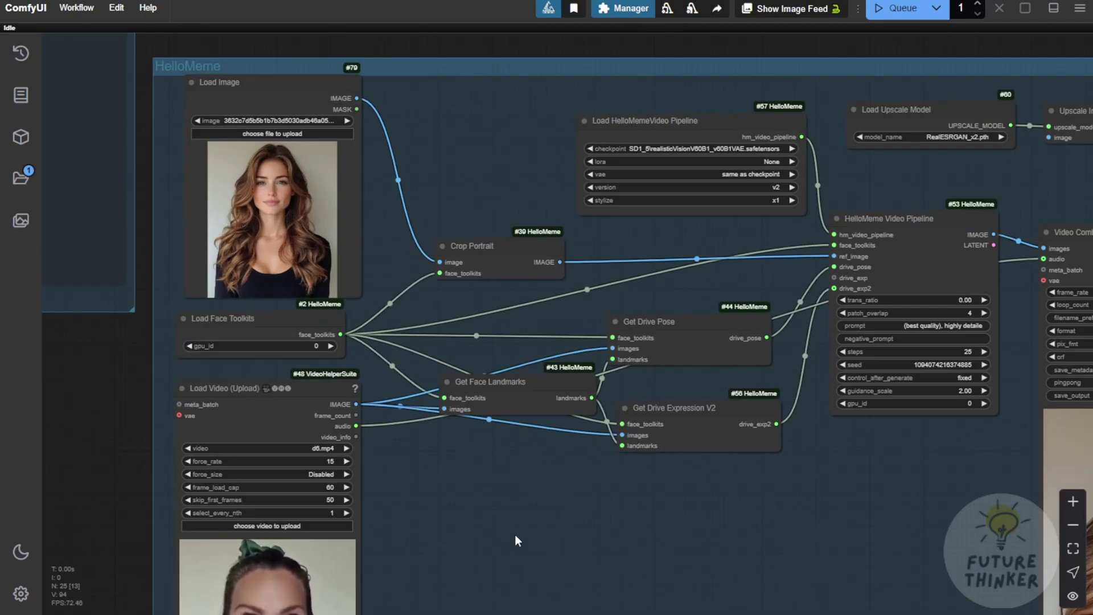
pyautogui.scroll(-5, 463, 481)
pyautogui.hscroll(5, 463, 481)
pyautogui.scroll(-5, 422, 436)
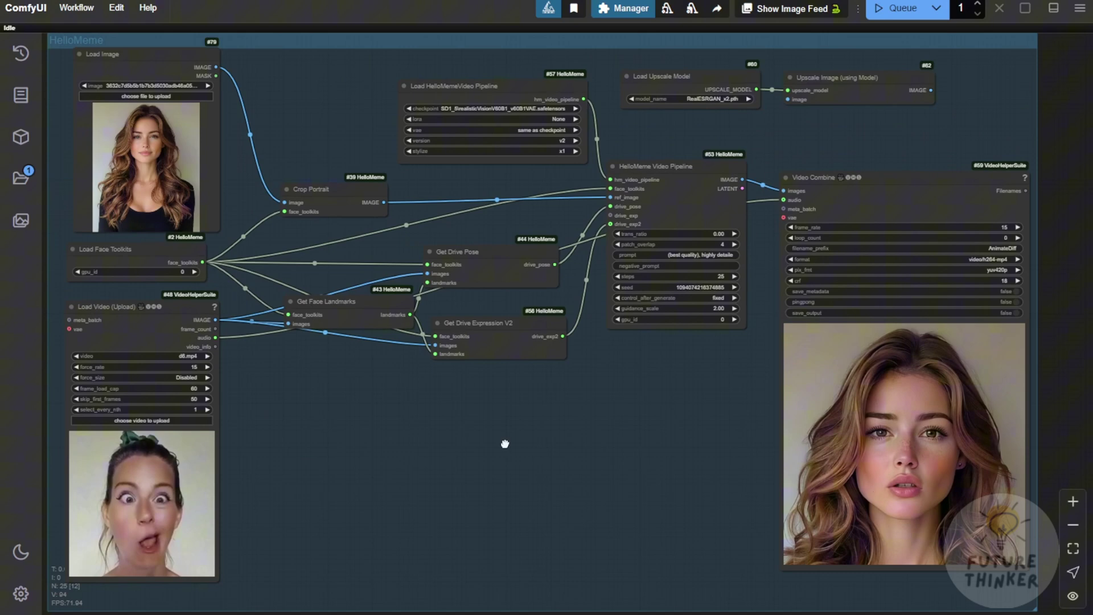
pyautogui.scroll(3, 422, 432)
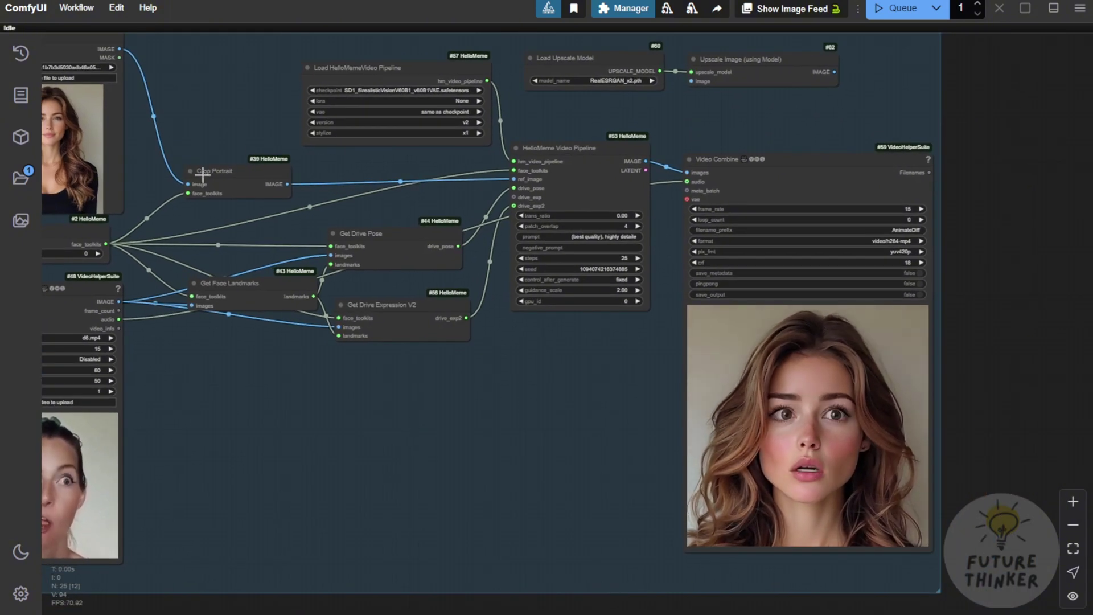
pyautogui.moveTo(236, 167); pyautogui.dragTo(267, 161)
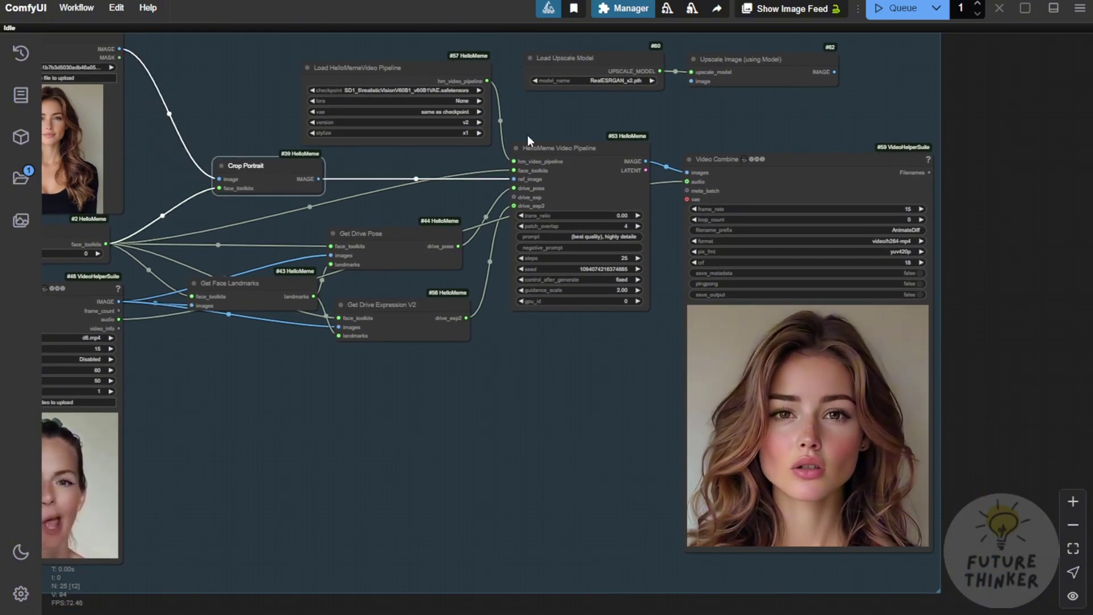
# Bring the pipeline loader and the output video nodes into view
pyautogui.moveTo(618, 370); pyautogui.dragTo(498, 309)
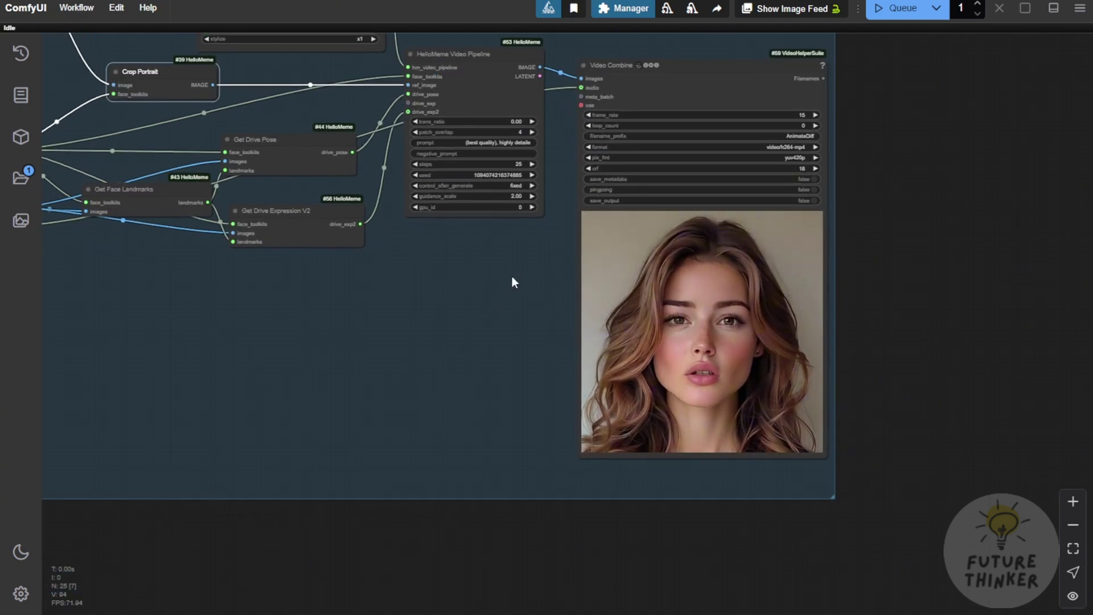
pyautogui.scroll(-5, 512, 276)
pyautogui.scroll(10, 288, 264)
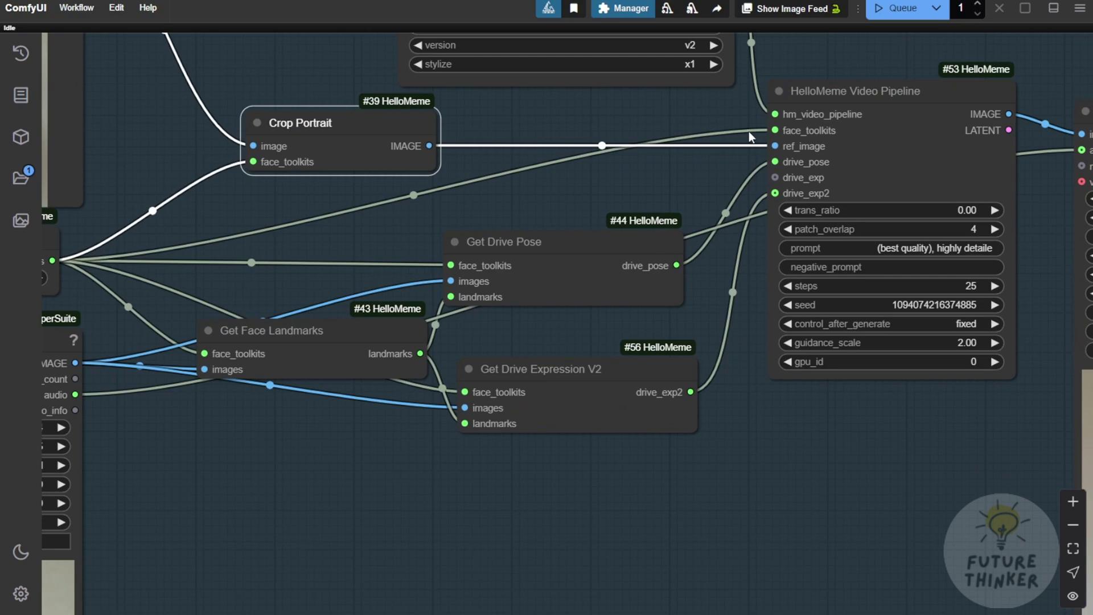
pyautogui.moveTo(799, 412); pyautogui.dragTo(730, 515)
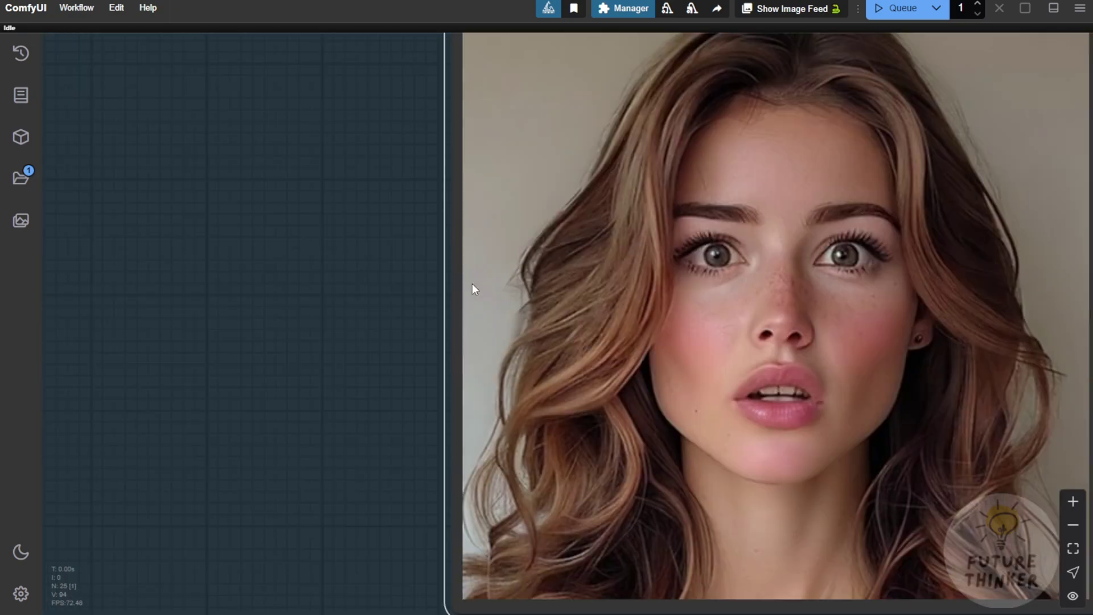
# Resume the Video Combine output preview and zoom out to show the HelloMeme nodes beside it
pyautogui.rightClick(473, 282)
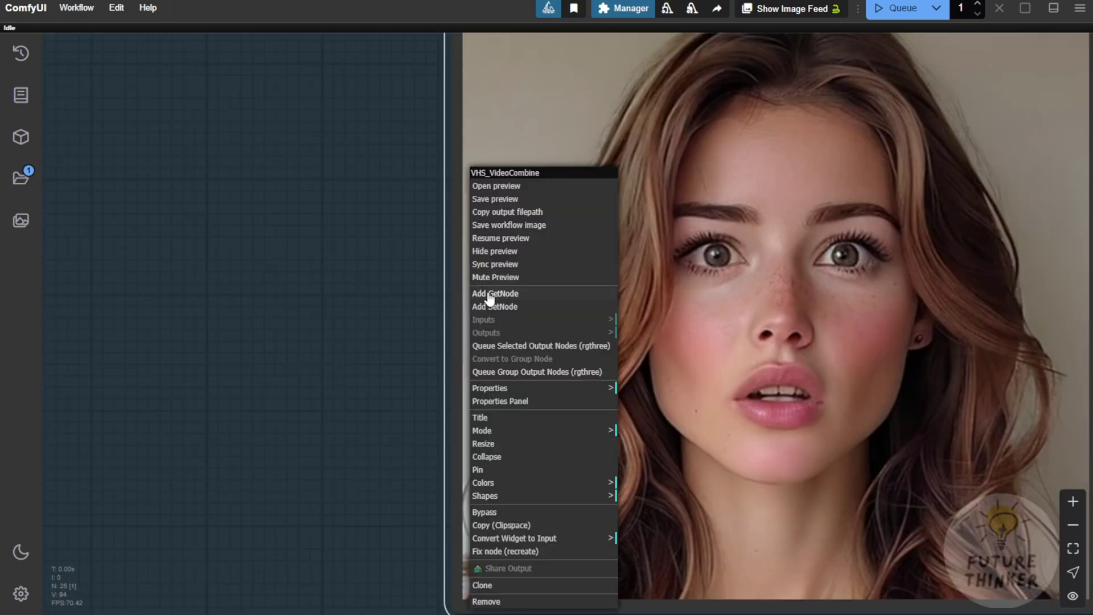
pyautogui.click(492, 239)
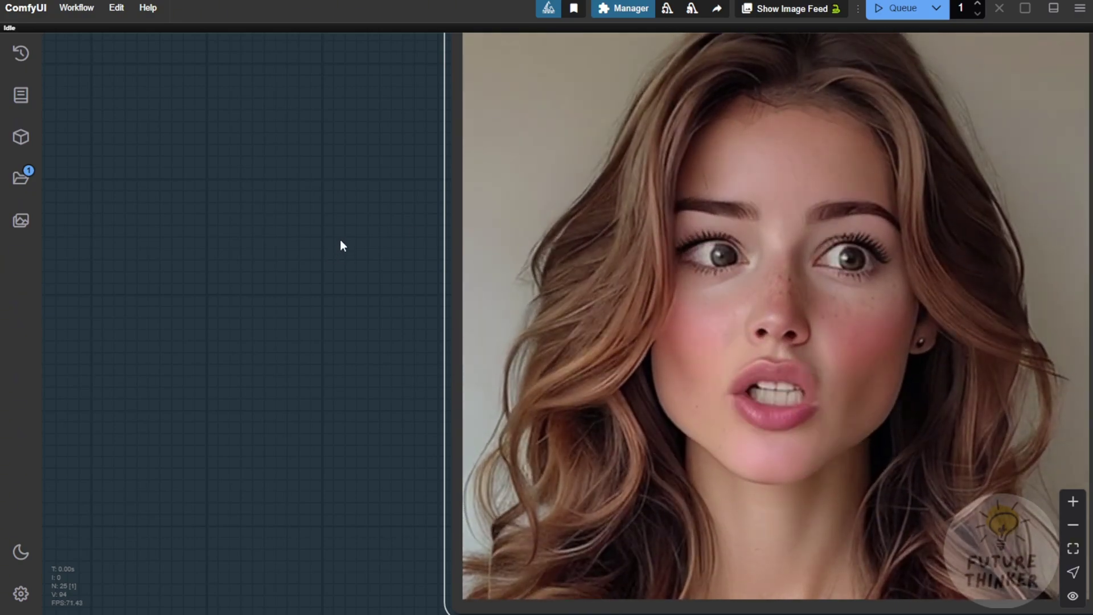
pyautogui.scroll(-3, 340, 239)
pyautogui.scroll(-1, 340, 239)
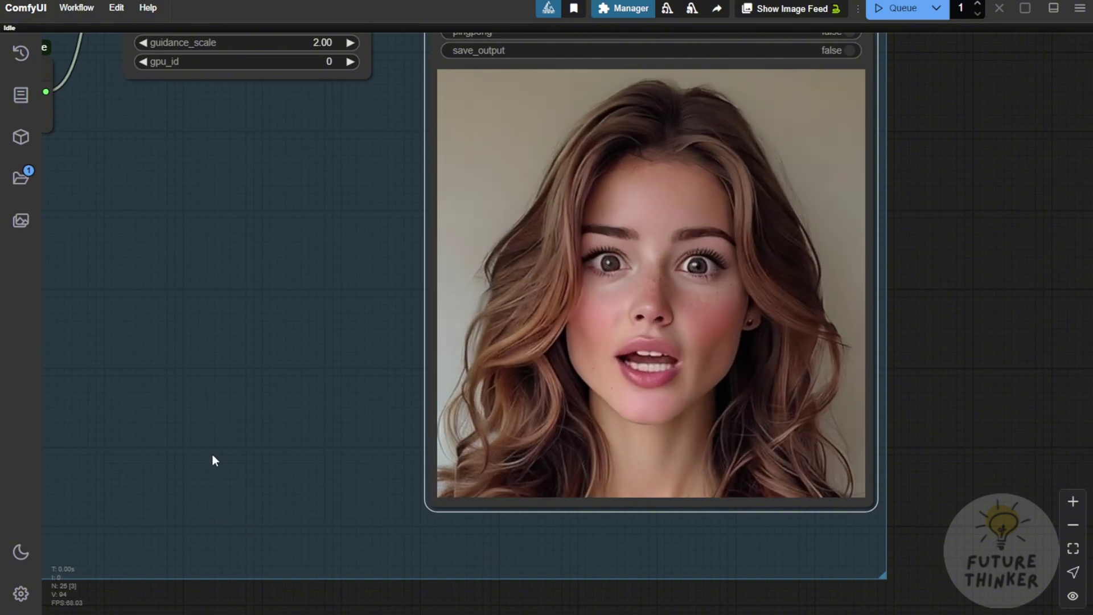
pyautogui.scroll(-4, 219, 455)
pyautogui.moveTo(216, 464); pyautogui.dragTo(384, 534)
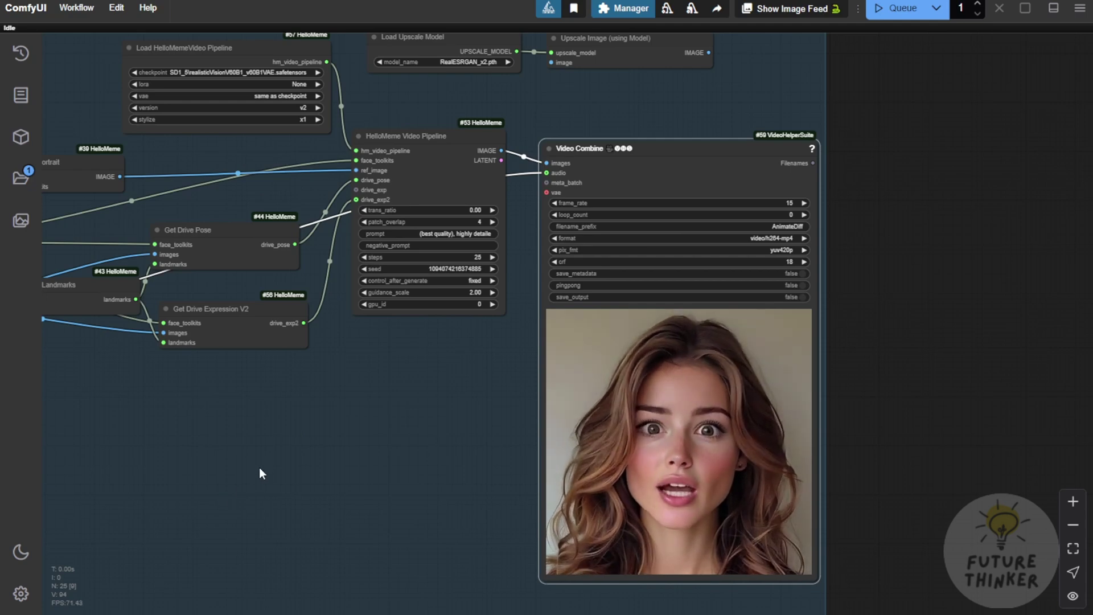
# Pan and zoom the canvas to bring the driving video loader into view
pyautogui.scroll(-2, 259, 466)
pyautogui.moveTo(260, 466); pyautogui.dragTo(367, 368)
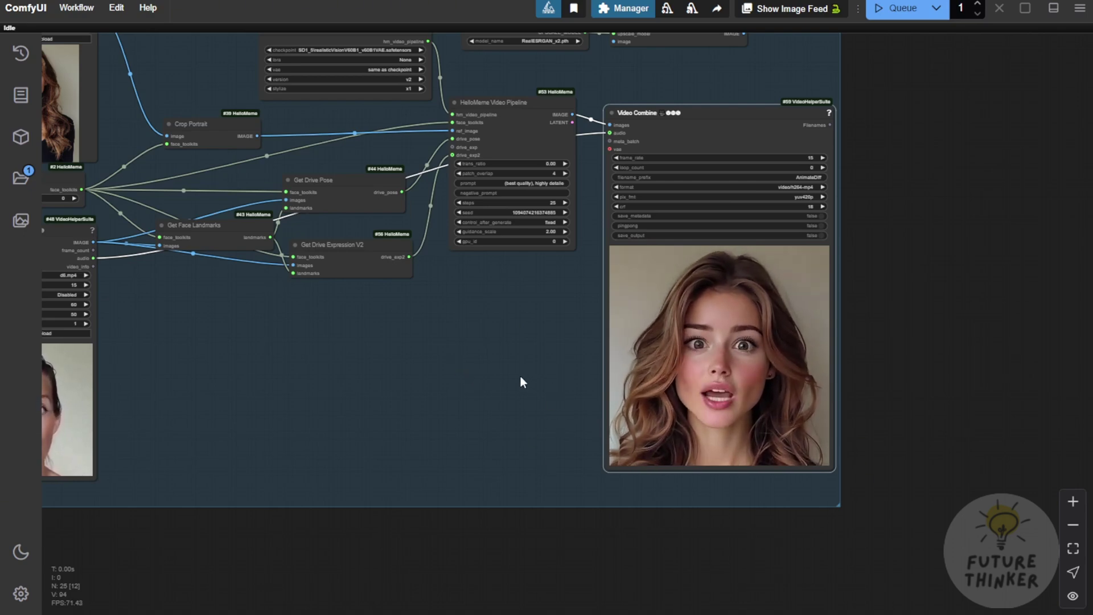
pyautogui.scroll(2, 512, 378)
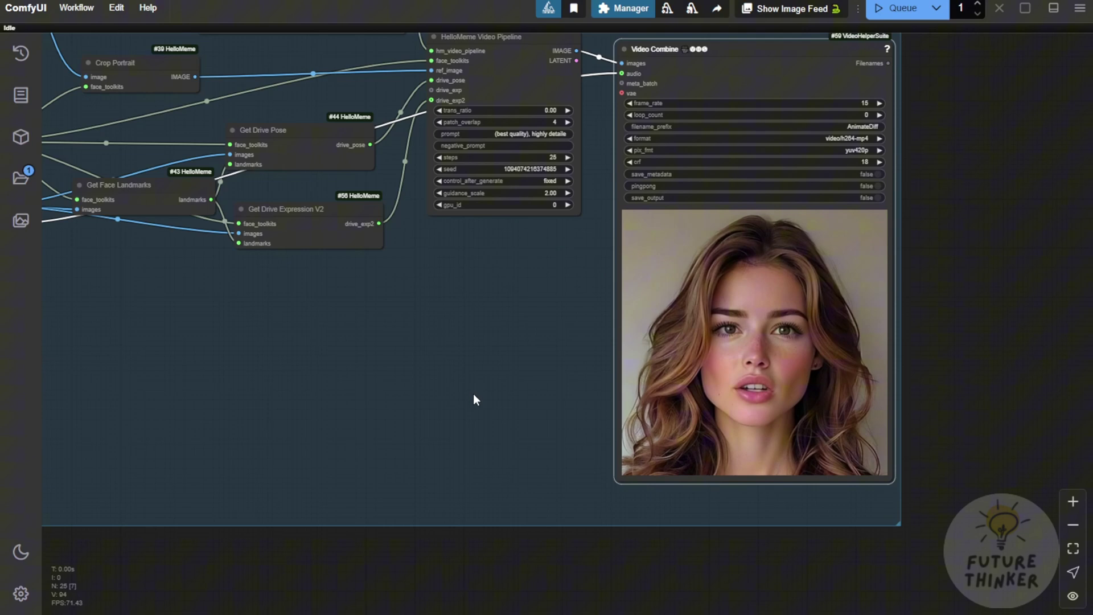
pyautogui.scroll(-2, 473, 396)
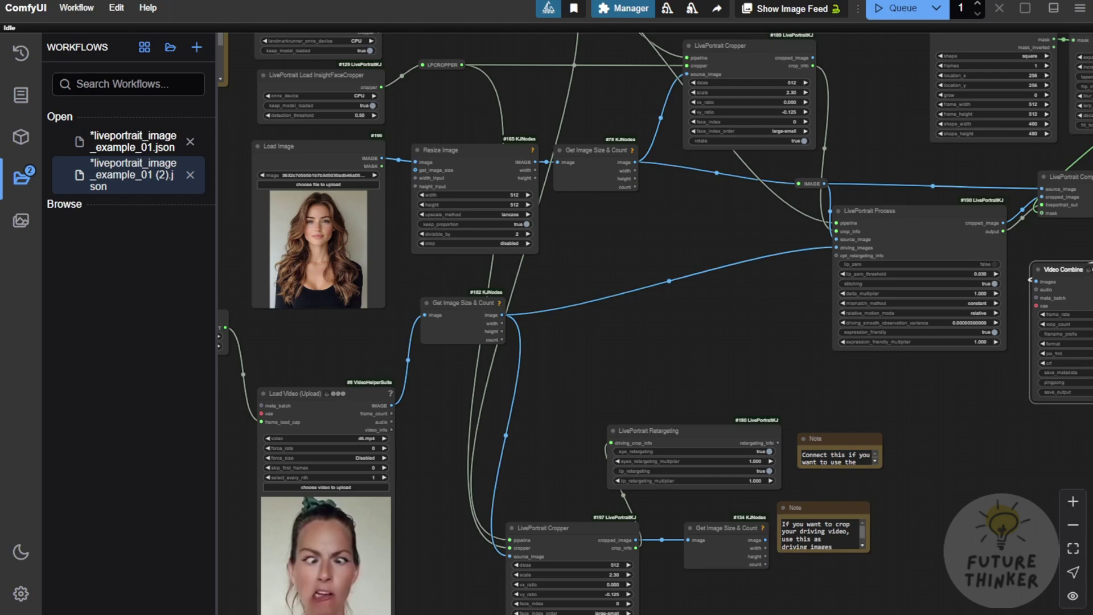
# Close the workflows list and queue the LivePortrait image workflow
pyautogui.moveTo(583, 307); pyautogui.dragTo(448, 216)
pyautogui.click(21, 178)
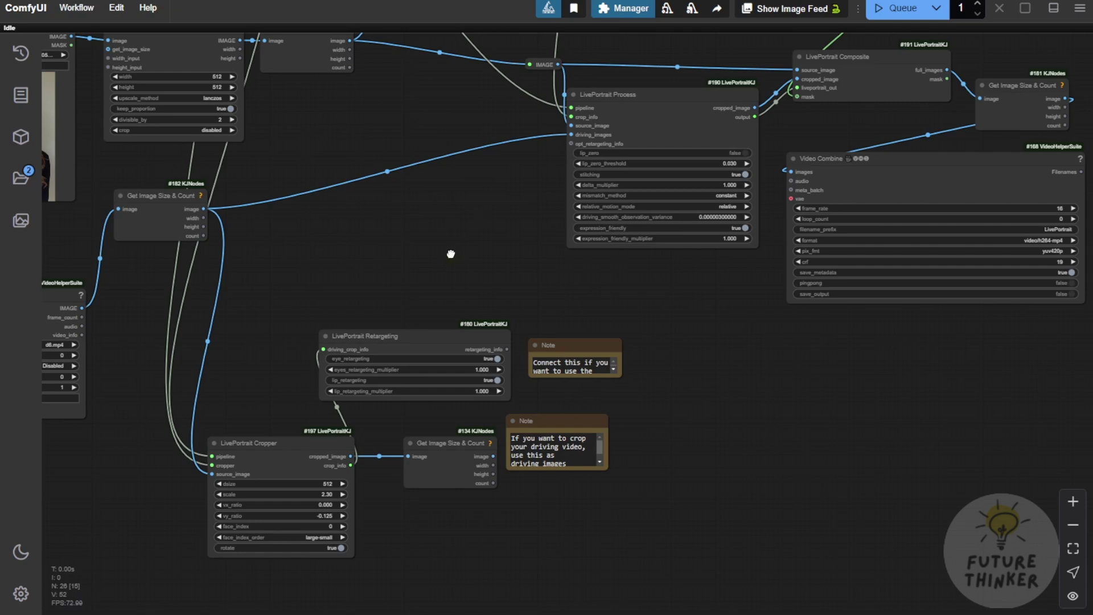
pyautogui.click(894, 11)
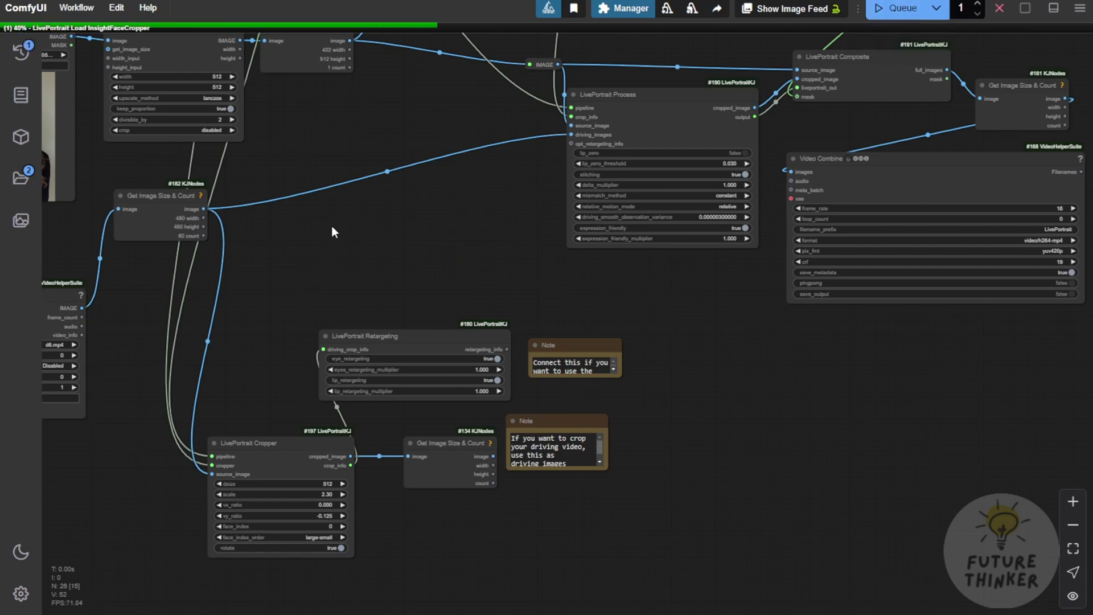
# Follow the run to the centred Video Combine preview, then view the whole workflow and reopen the workflows list
pyautogui.moveTo(334, 244); pyautogui.dragTo(555, 303)
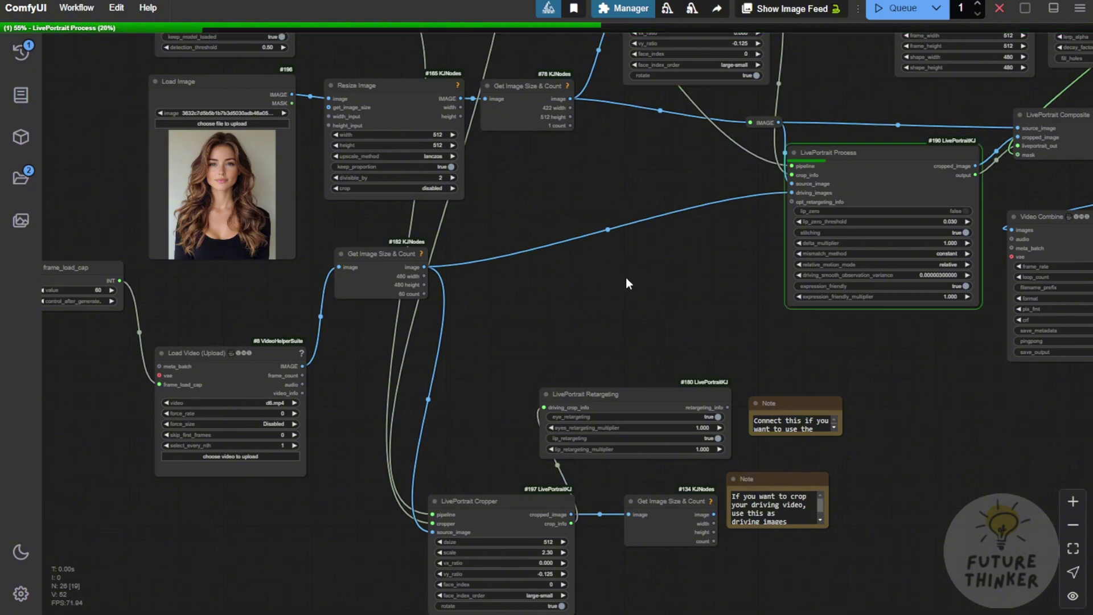
pyautogui.moveTo(633, 280); pyautogui.dragTo(558, 293)
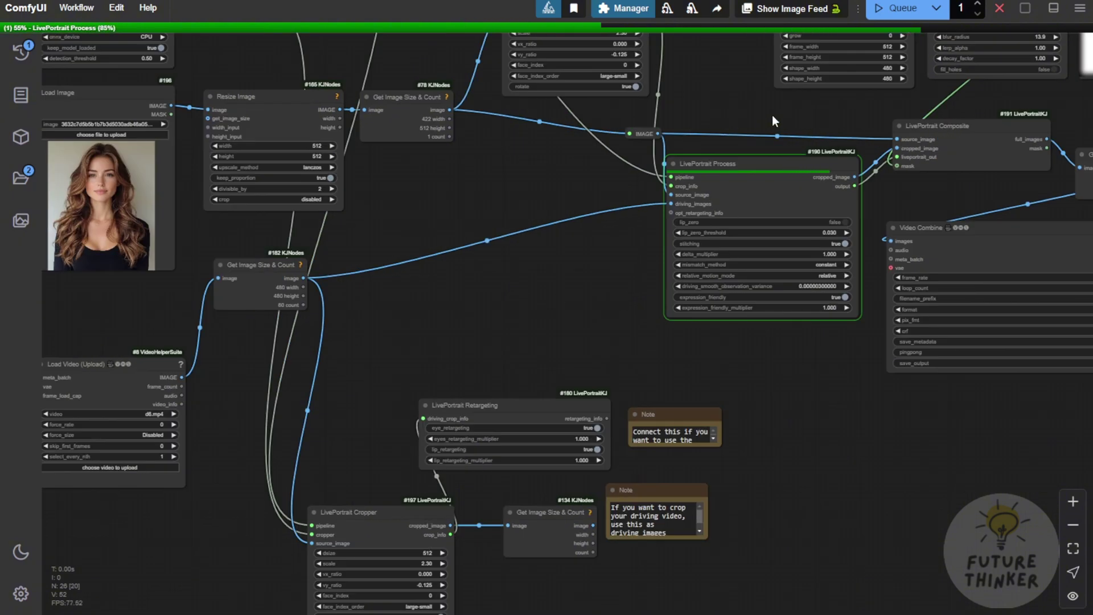
pyautogui.moveTo(790, 118); pyautogui.dragTo(482, 96)
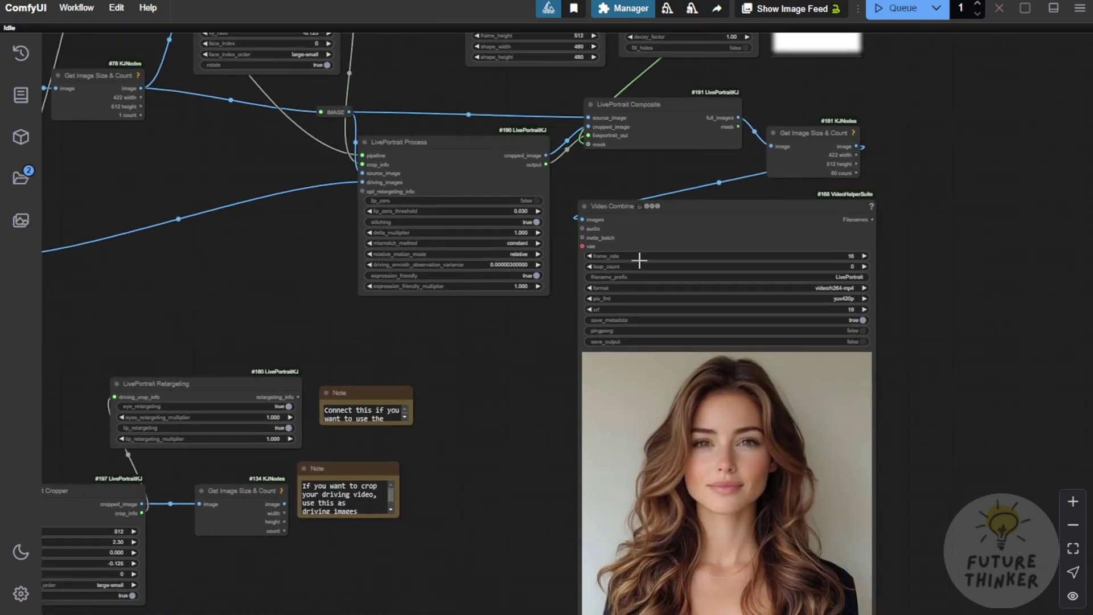
pyautogui.moveTo(537, 391); pyautogui.dragTo(519, 270)
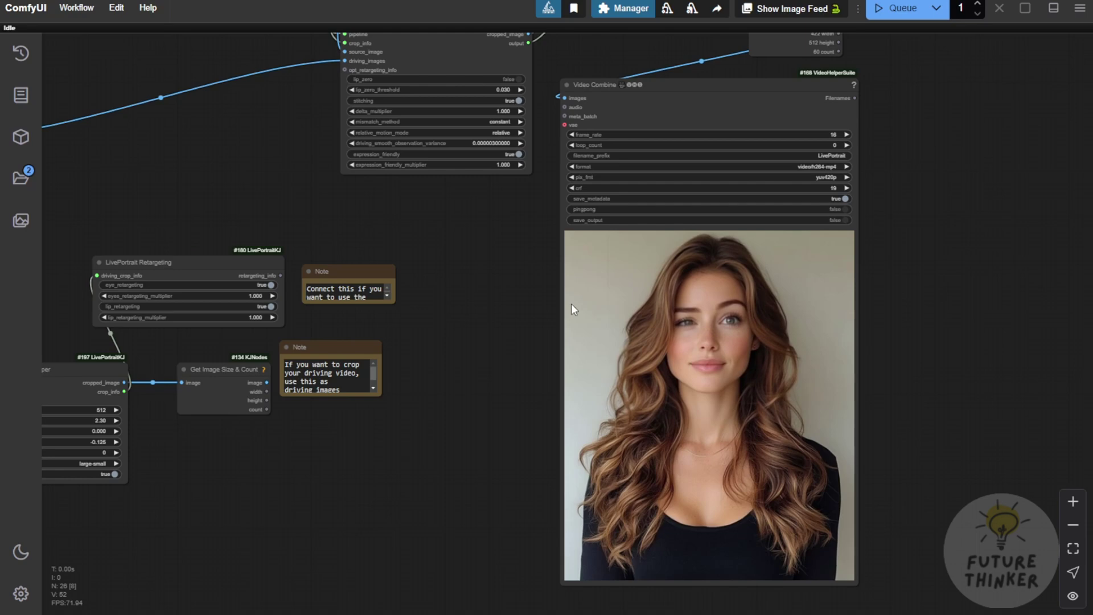
pyautogui.moveTo(577, 345); pyautogui.dragTo(488, 263)
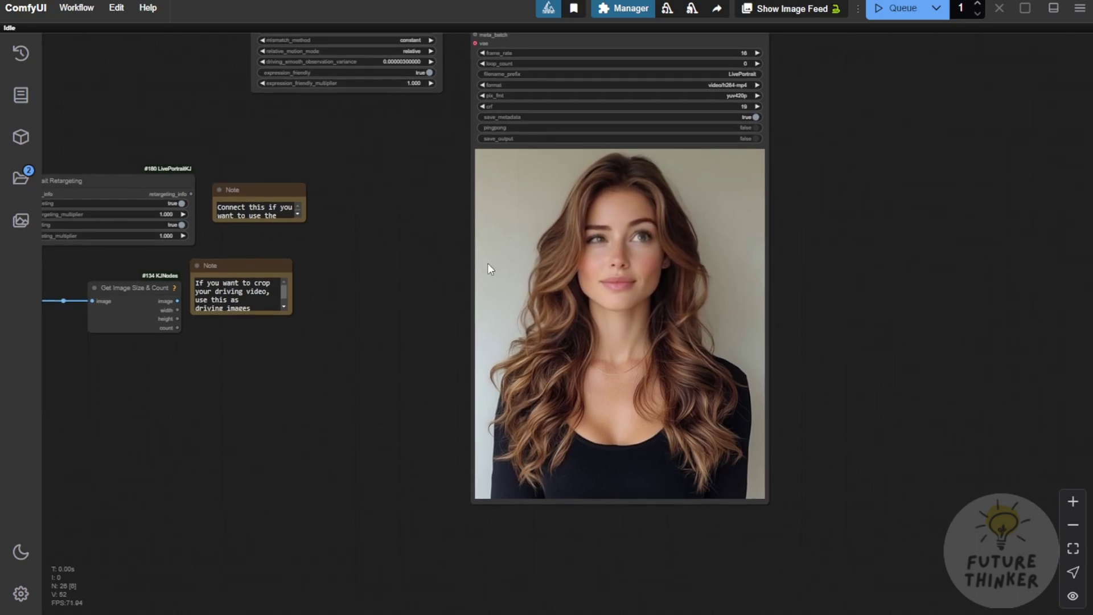
pyautogui.scroll(4, 502, 282)
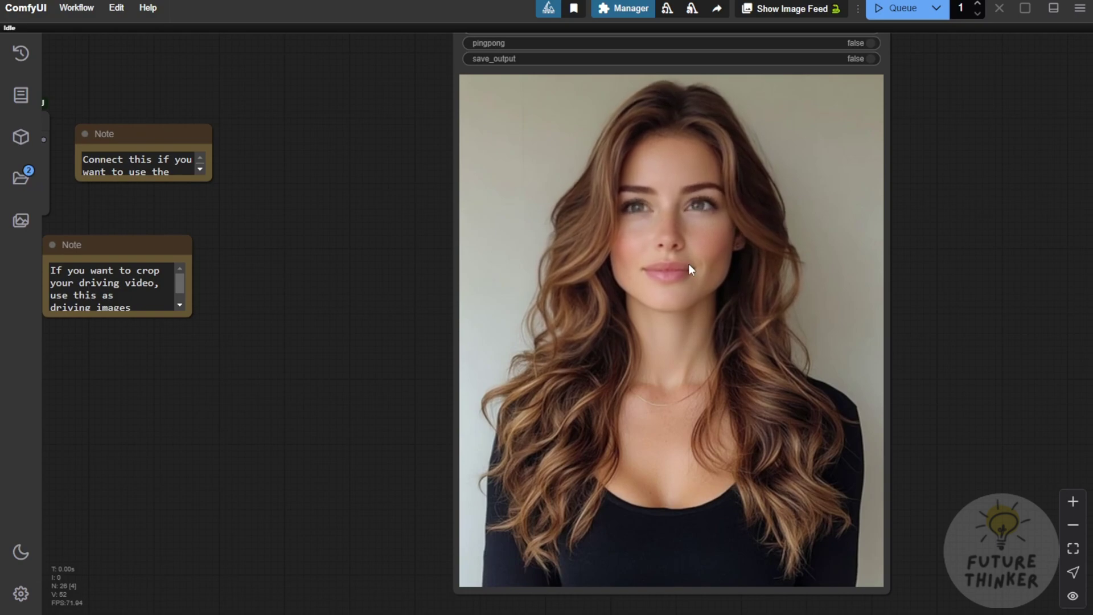
pyautogui.scroll(-3, 579, 235)
pyautogui.moveTo(491, 229); pyautogui.dragTo(848, 341)
pyautogui.click(21, 178)
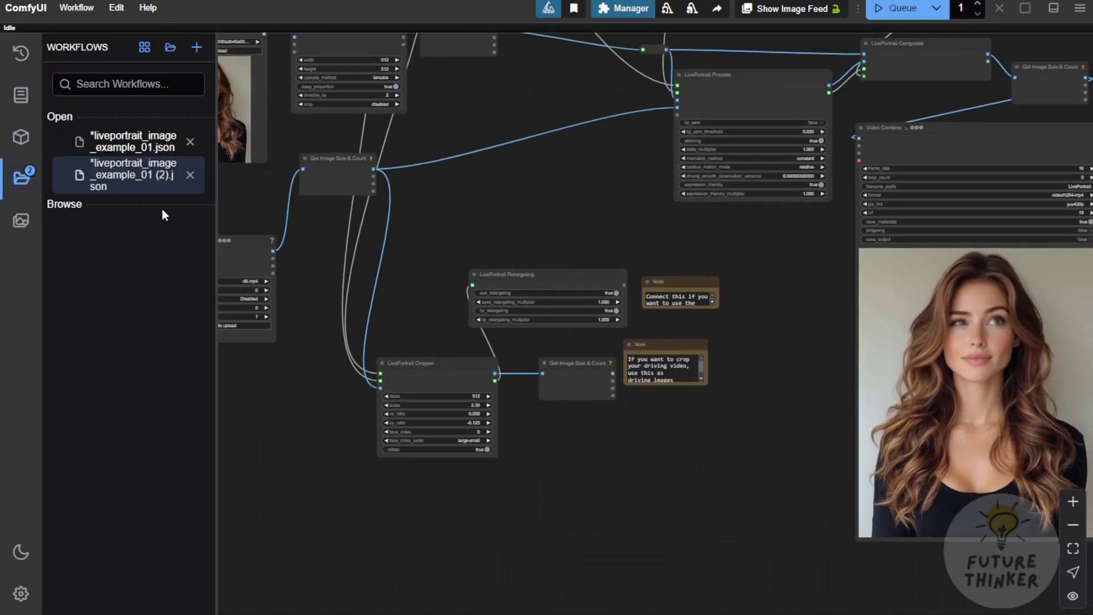
# Switch to the first LivePortrait workflow, then load liveportrait_video_example_02.json as a new workflow
pyautogui.click(143, 149)
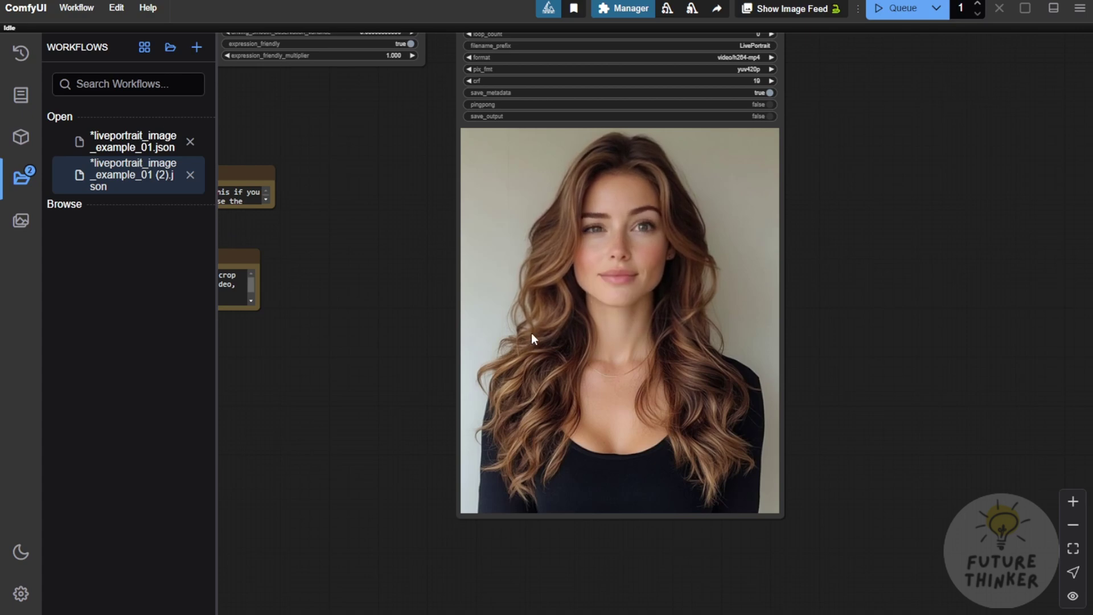
pyautogui.scroll(3, 535, 295)
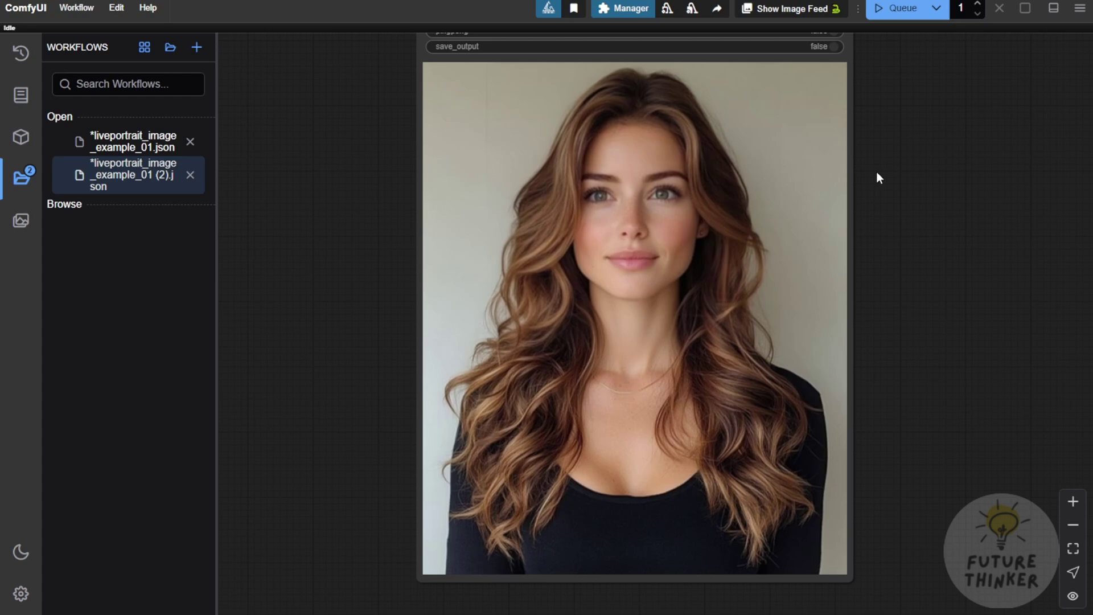
pyautogui.moveTo(876, 172); pyautogui.dragTo(982, 229)
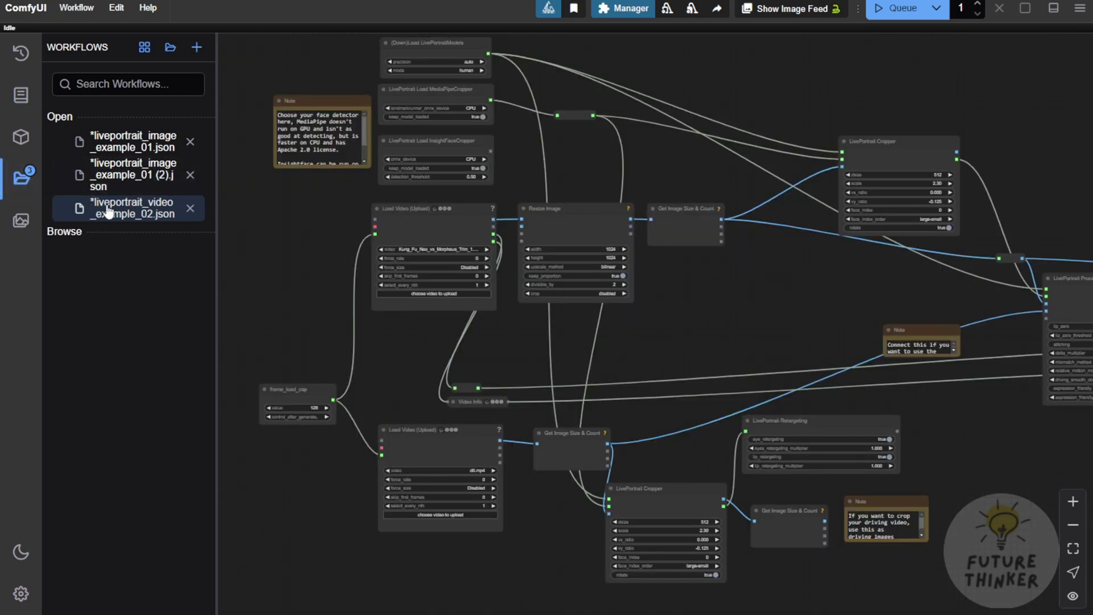
# Close the workflows list and inspect the beach source video's Load Video node
pyautogui.click(26, 182)
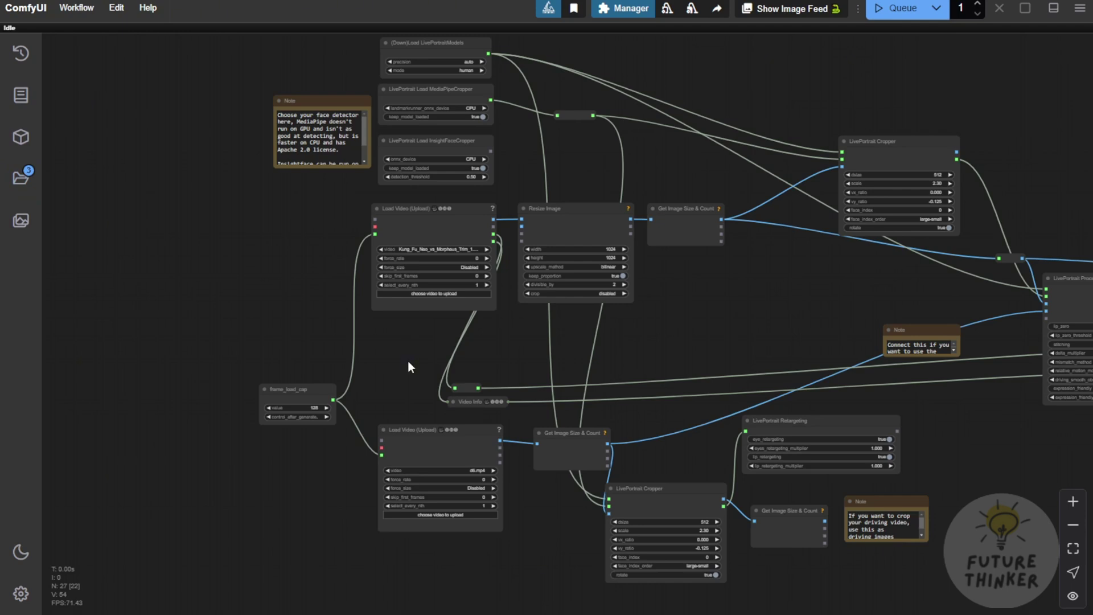
pyautogui.moveTo(415, 356); pyautogui.dragTo(166, 262)
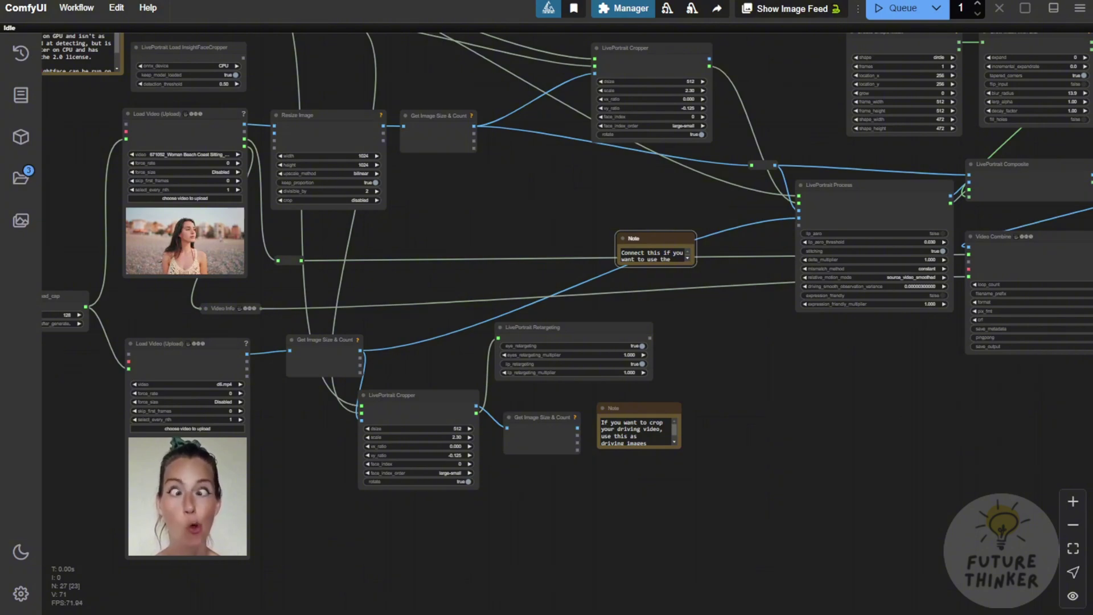
pyautogui.moveTo(102, 219); pyautogui.dragTo(303, 347)
pyautogui.scroll(4, 303, 348)
pyautogui.scroll(9, 387, 353)
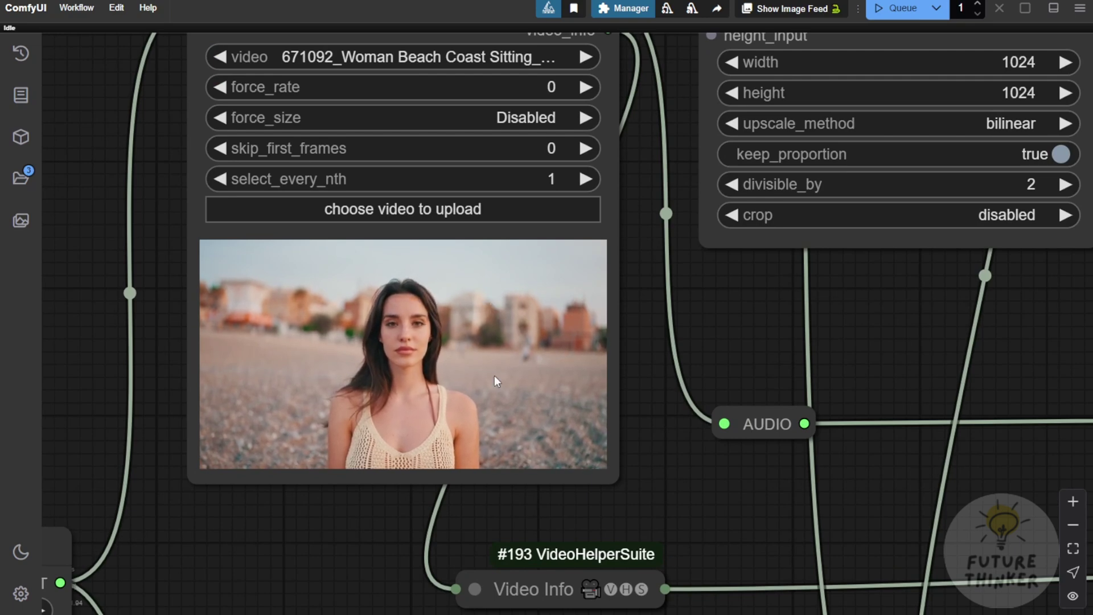
pyautogui.scroll(-2, 367, 404)
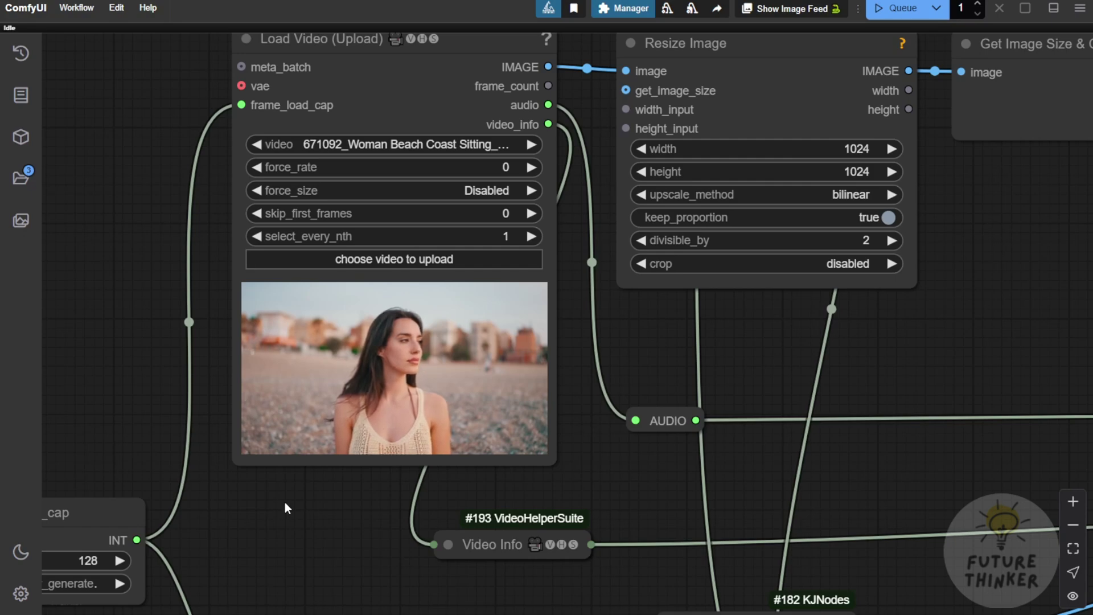
# Inspect the d6.mp4 driving video node and the LivePortrait Cropper, both inputs capped at 128 frames
pyautogui.moveTo(286, 556); pyautogui.dragTo(233, 319)
pyautogui.scroll(-3, 246, 360)
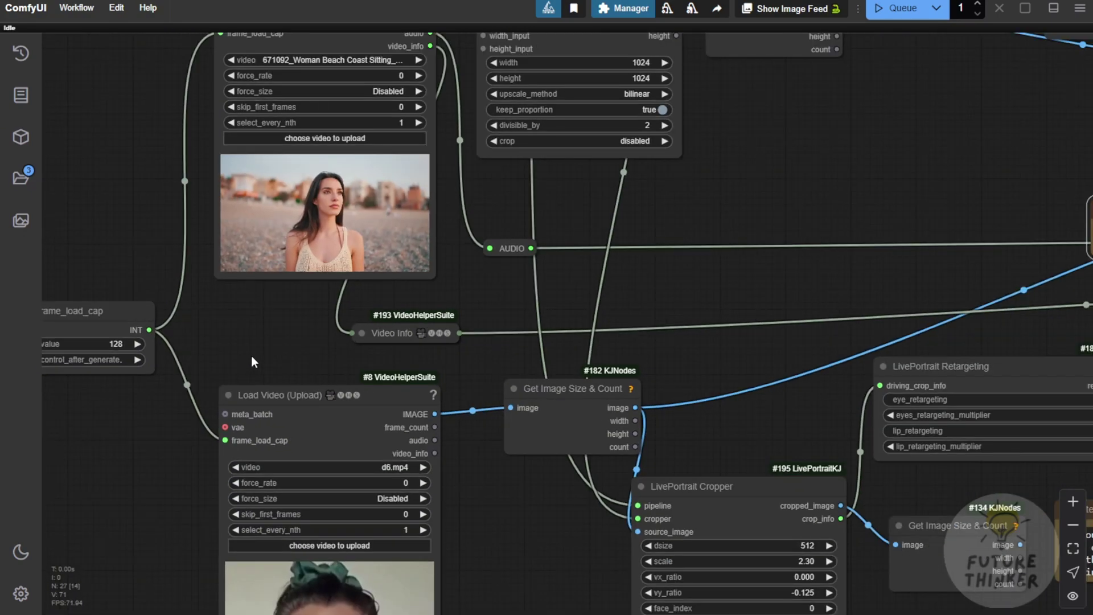
pyautogui.scroll(3, 251, 355)
pyautogui.moveTo(251, 355); pyautogui.dragTo(467, 337)
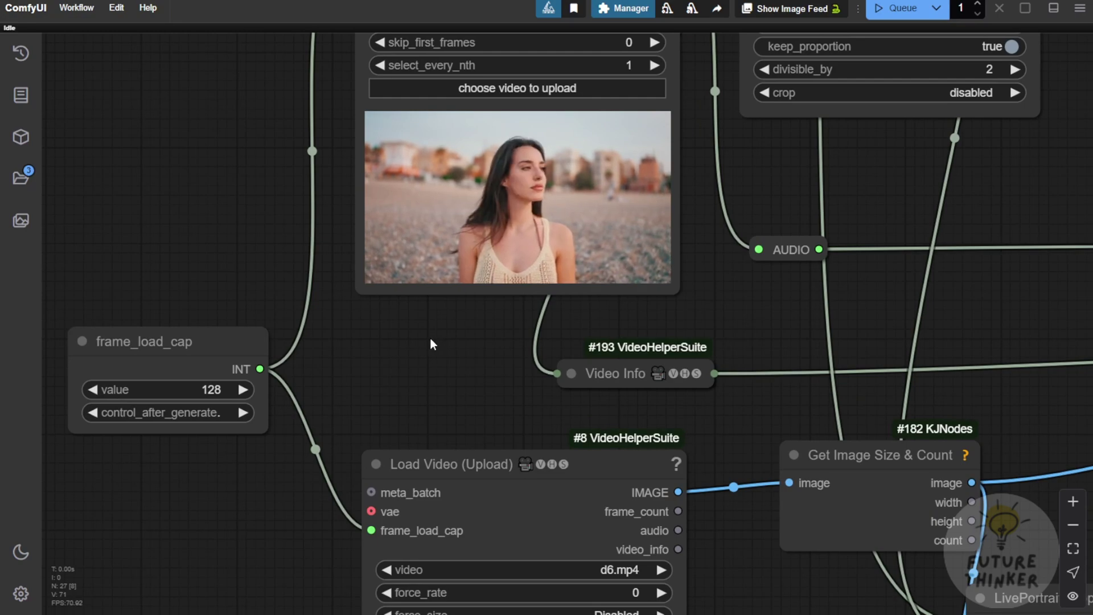
pyautogui.scroll(-3, 429, 337)
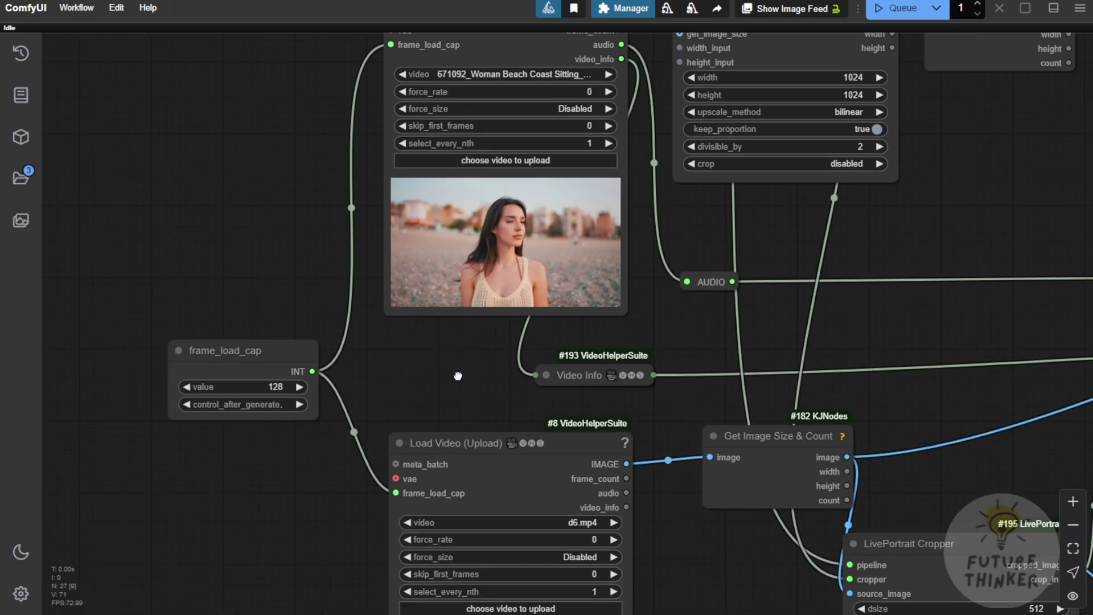
pyautogui.moveTo(457, 376); pyautogui.dragTo(518, 89)
pyautogui.moveTo(392, 439); pyautogui.dragTo(350, 303)
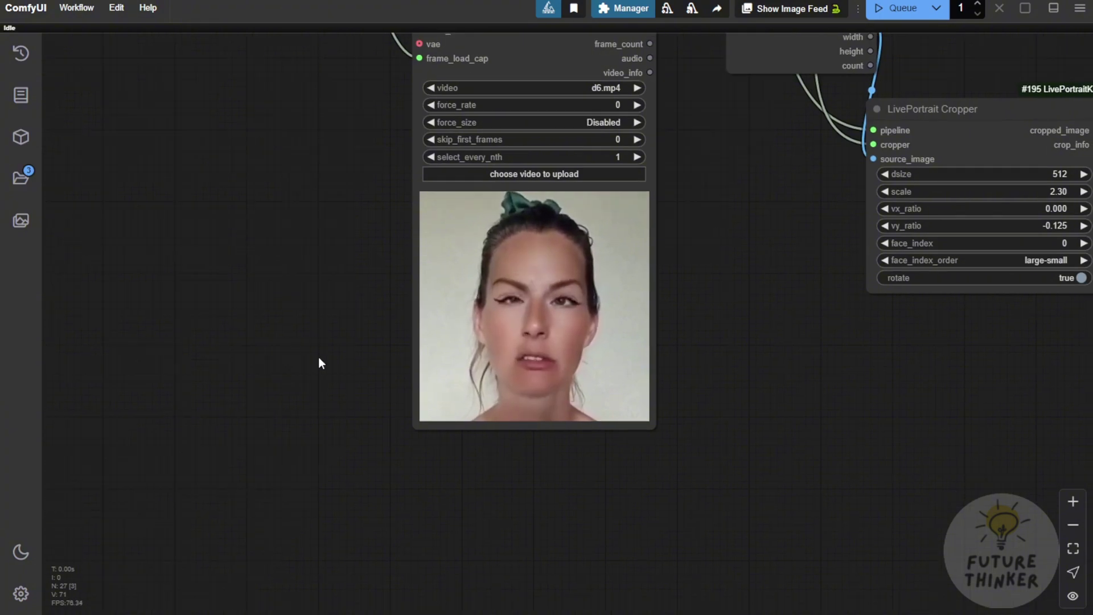
pyautogui.scroll(-3, 319, 359)
pyautogui.scroll(3, 714, 478)
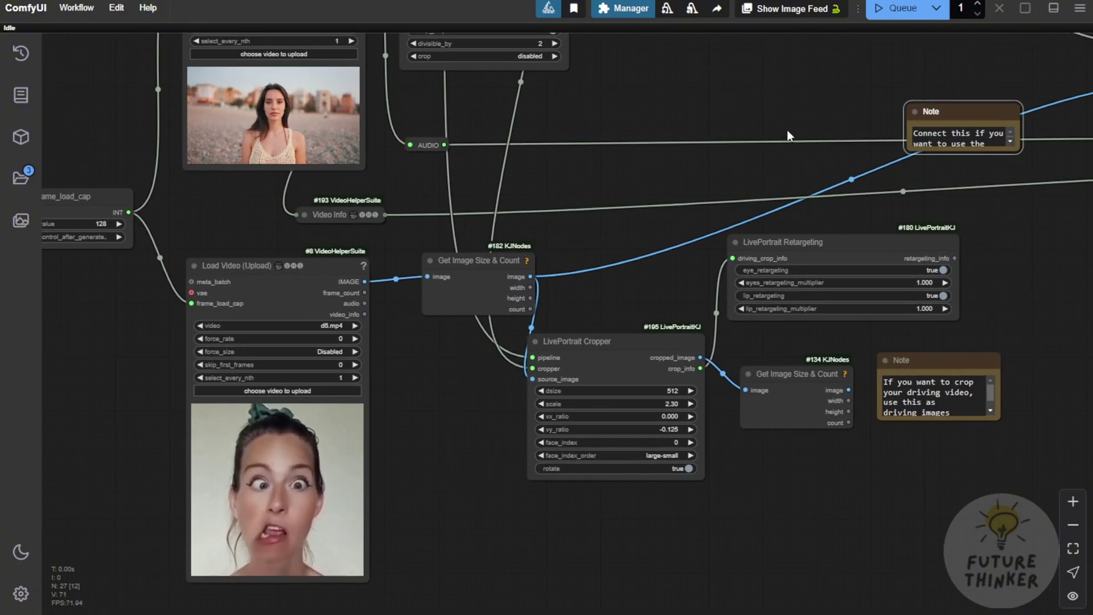
pyautogui.scroll(-4, 787, 134)
pyautogui.moveTo(782, 102); pyautogui.dragTo(716, 234)
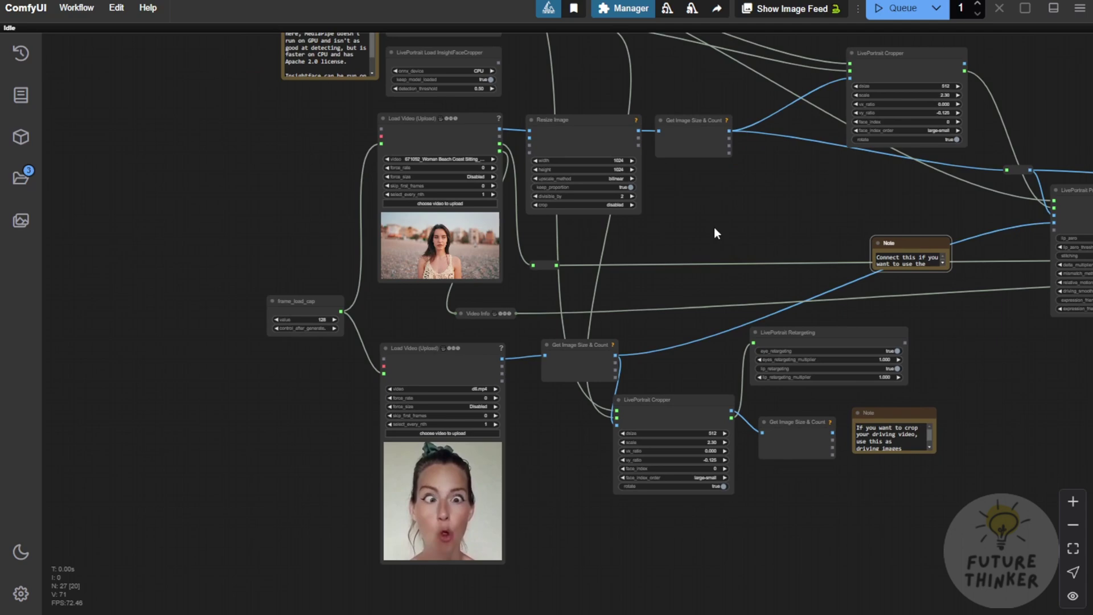
# Run the LivePortrait video workflow with Ctrl+Enter and bring its finished beach-portrait output into view
pyautogui.scroll(5, 317, 340)
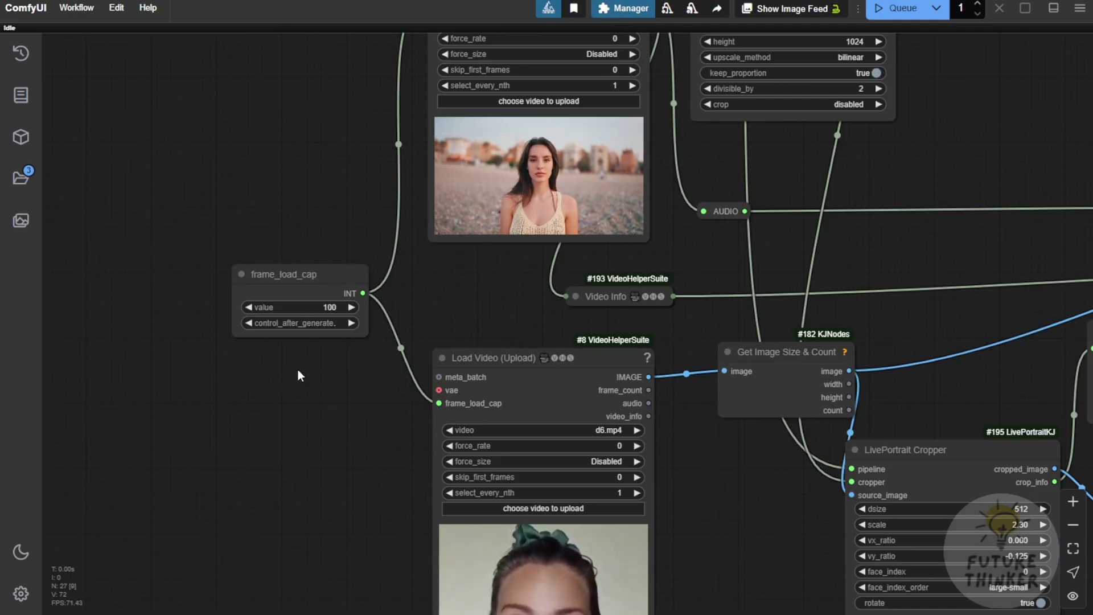
pyautogui.hotkey('ctrl', 'Return')
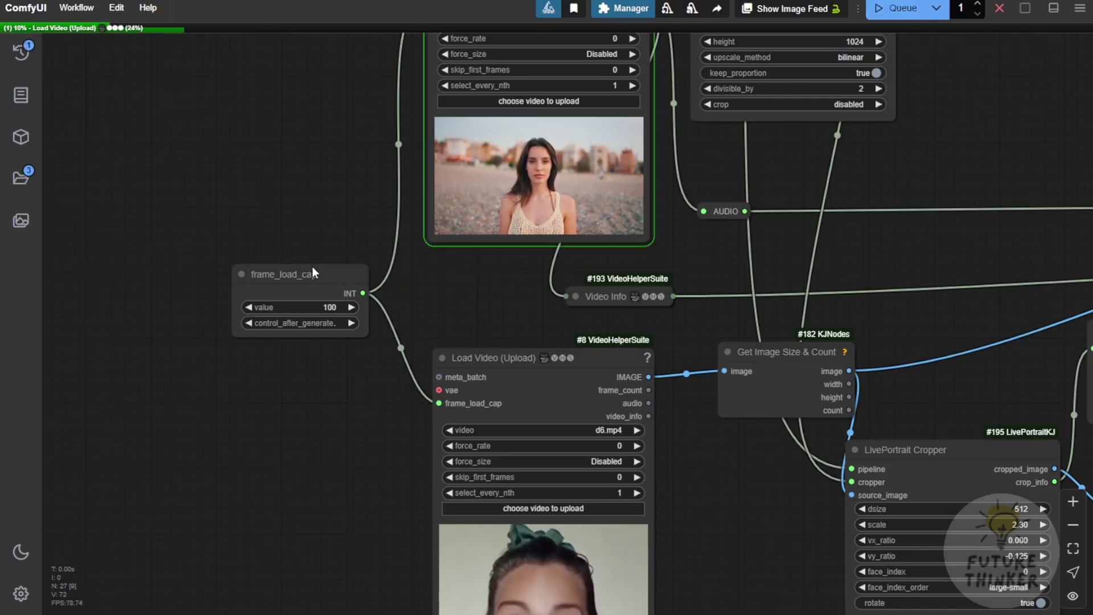
pyautogui.scroll(-2, 854, 273)
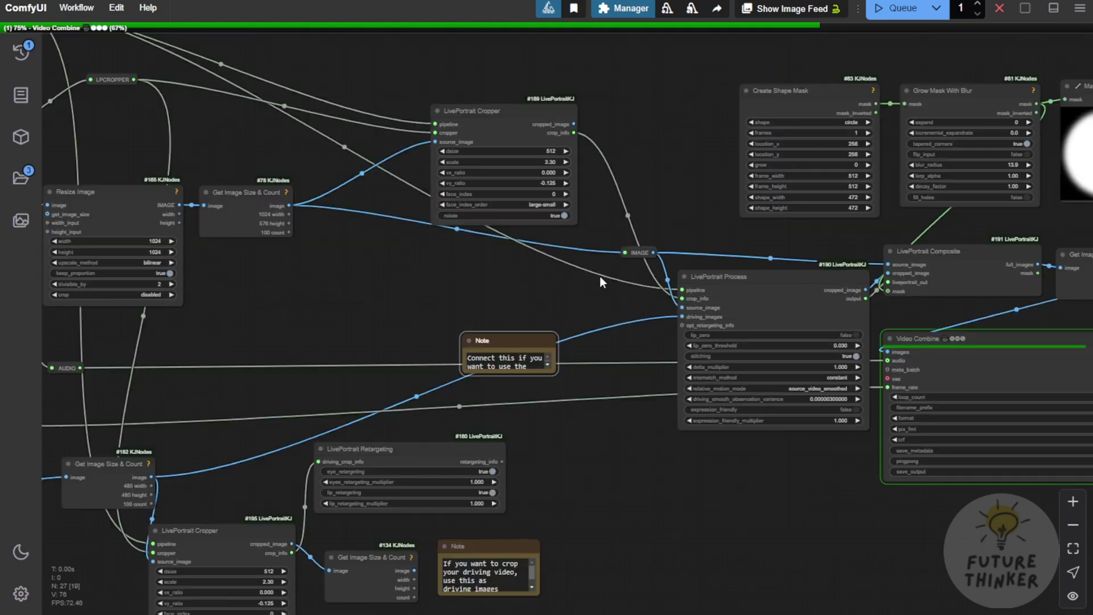
pyautogui.moveTo(607, 308); pyautogui.dragTo(278, 256)
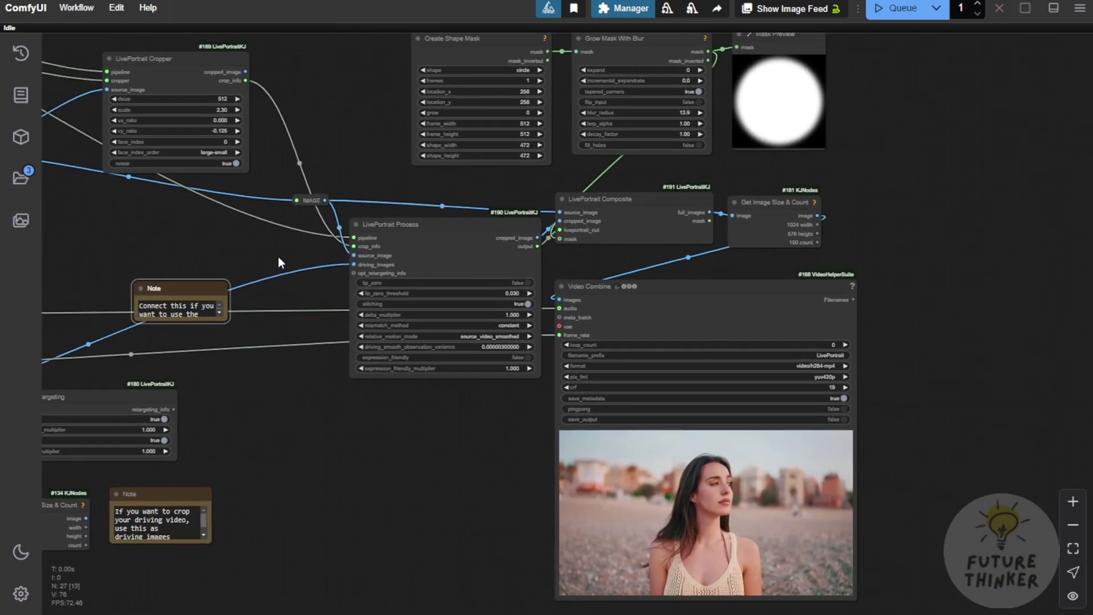
pyautogui.scroll(-3, 952, 228)
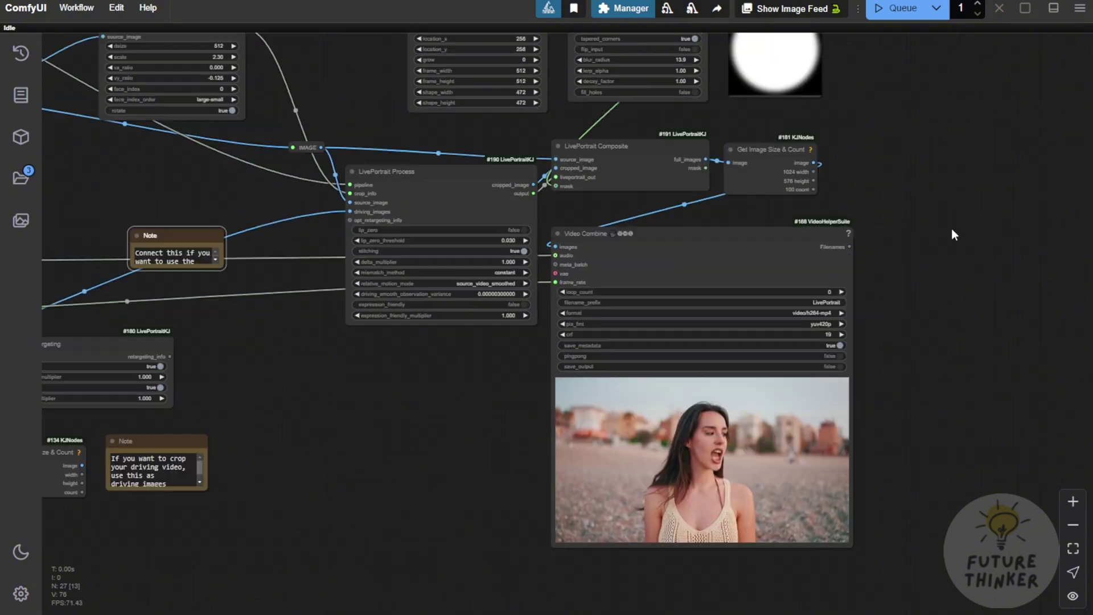
# Change the frame_load_cap value from 100 to 250
pyautogui.scroll(3, 782, 412)
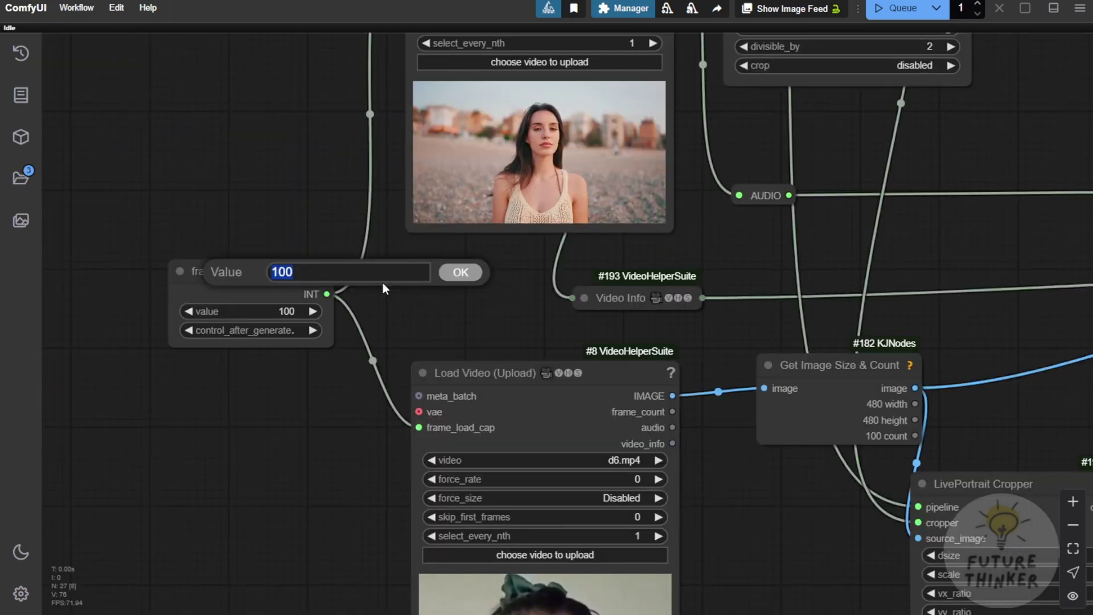
pyautogui.write('225')
pyautogui.press('BackSpace')
pyautogui.press('BackSpace')
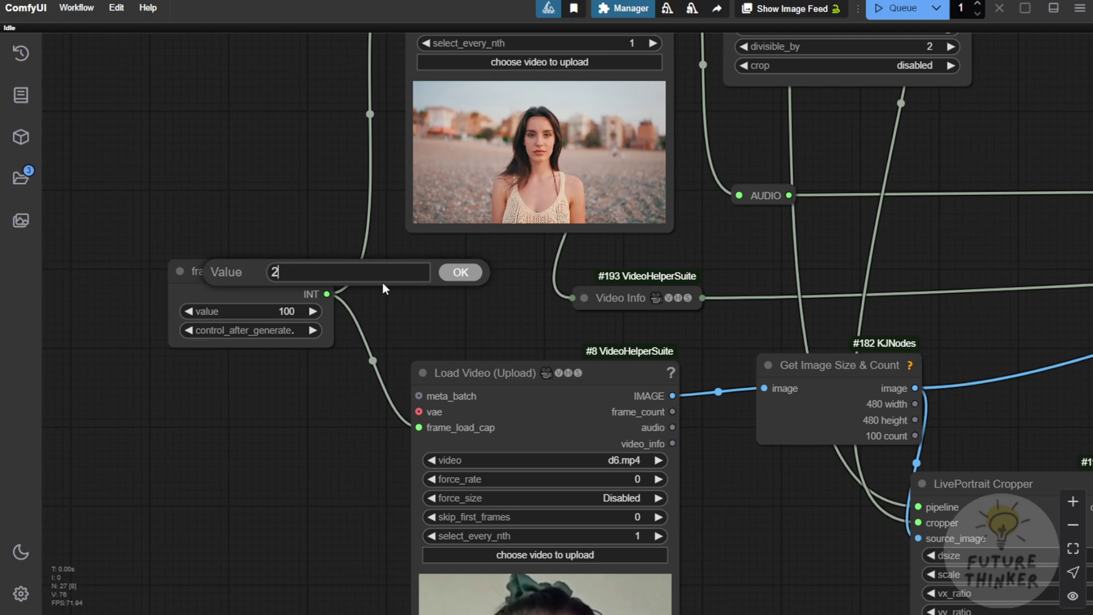
pyautogui.write('50')
pyautogui.press('Return')
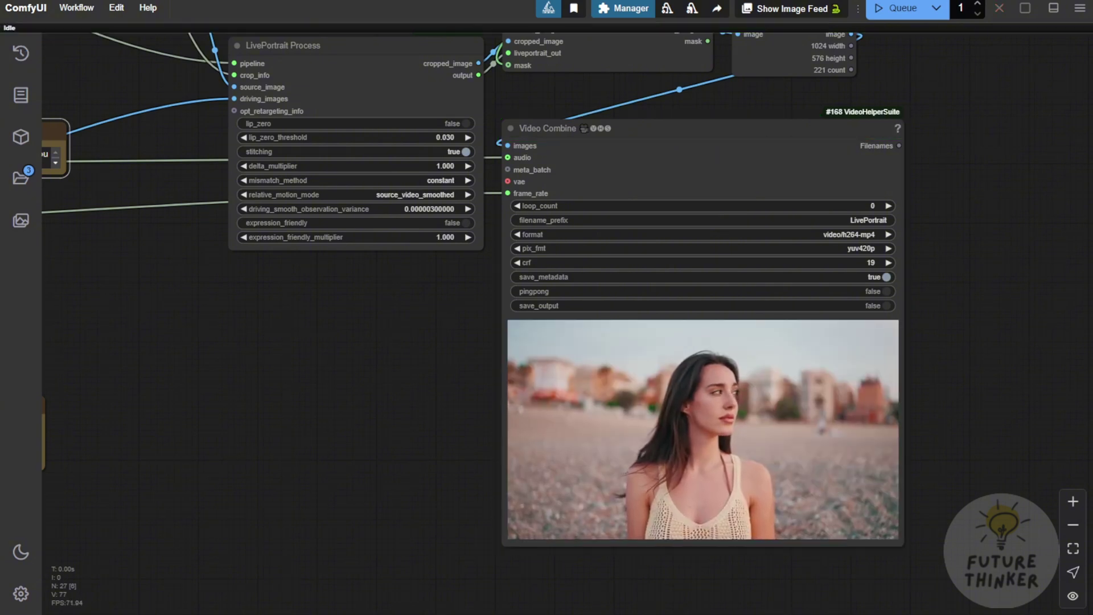
# Review the Video Combine preview, then zoom out to show the whole LivePortrait workflow
pyautogui.hscroll(3, 245, 358)
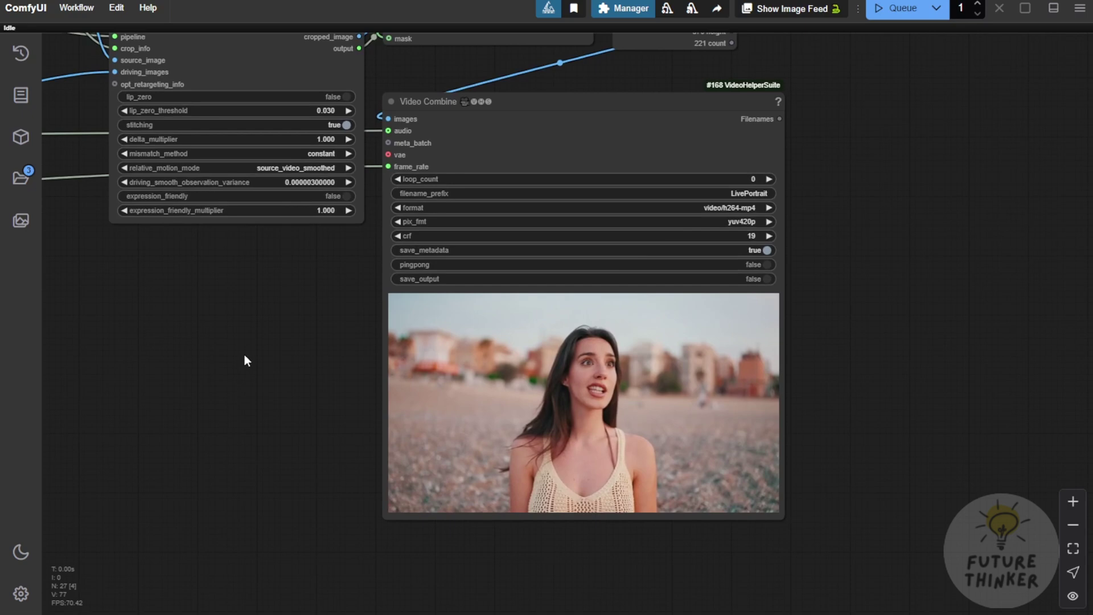
pyautogui.scroll(2, 250, 365)
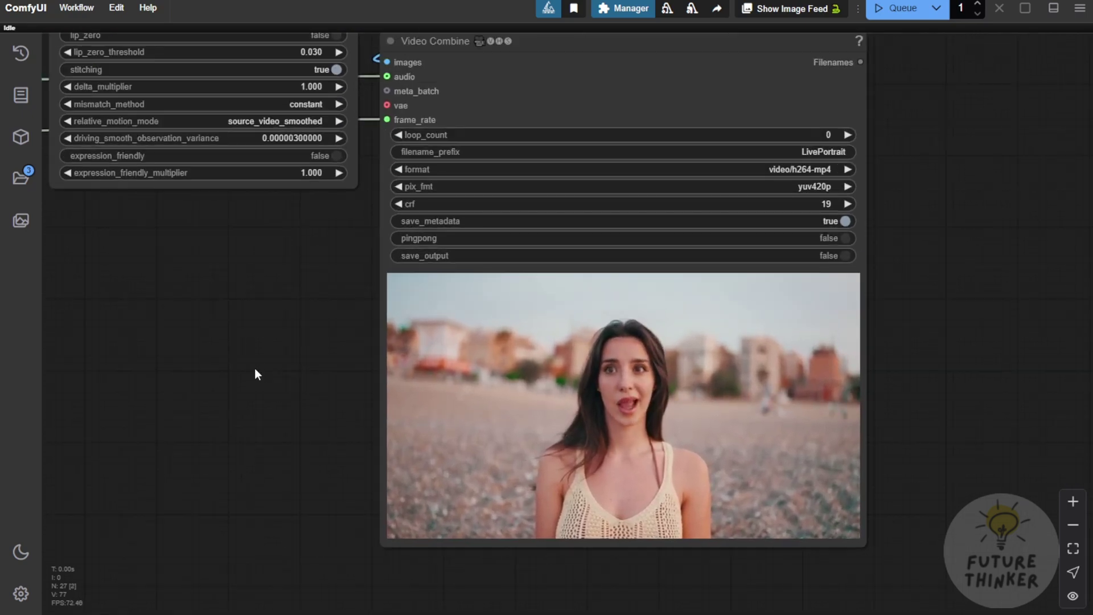
pyautogui.scroll(-2, 249, 373)
pyautogui.scroll(2, 142, 363)
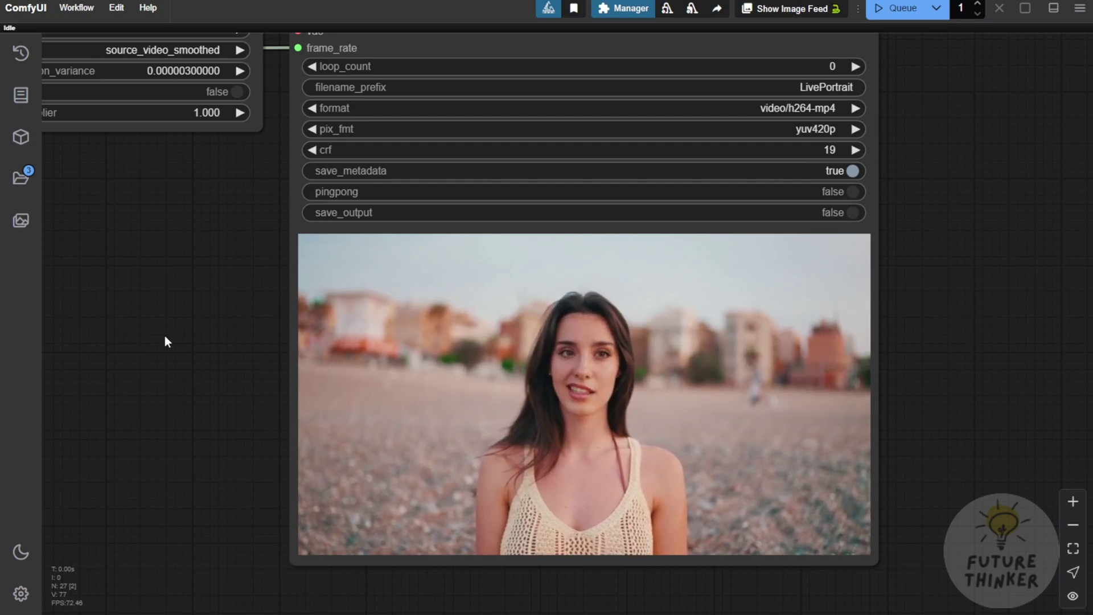
pyautogui.scroll(-3, 165, 336)
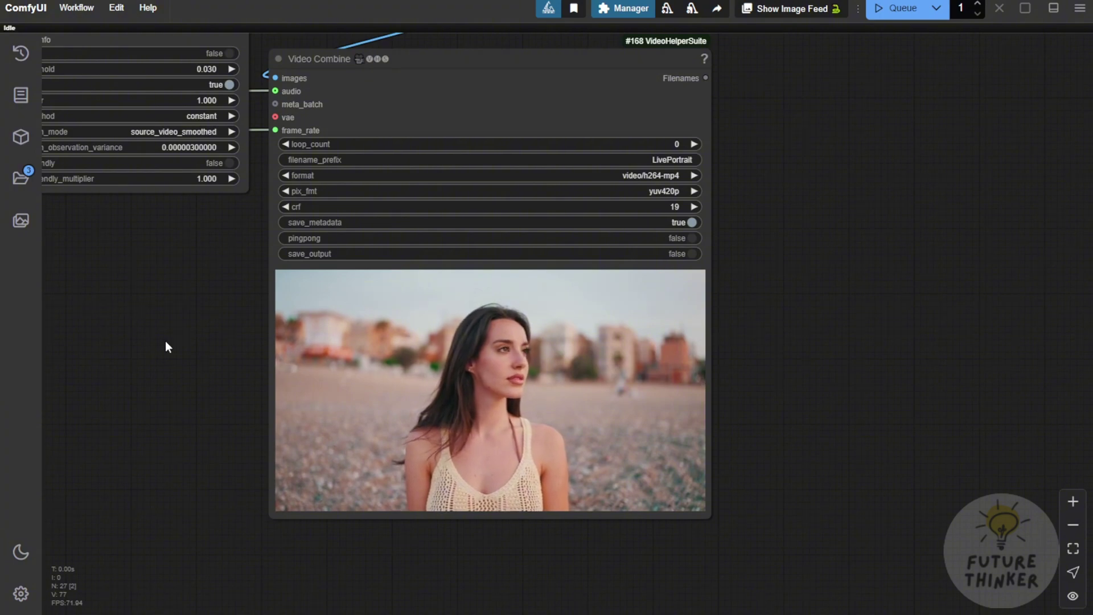
pyautogui.scroll(-3, 166, 347)
pyautogui.moveTo(165, 350); pyautogui.dragTo(787, 488)
pyautogui.scroll(-2, 529, 461)
pyautogui.scroll(-3, 709, 508)
pyautogui.moveTo(710, 510); pyautogui.dragTo(752, 383)
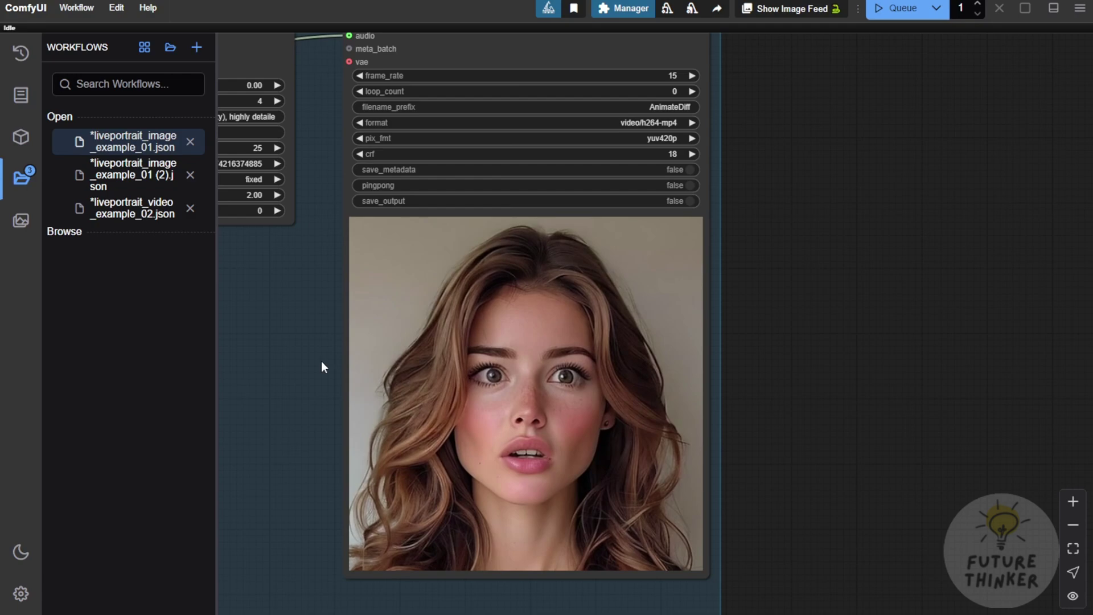
pyautogui.moveTo(288, 344); pyautogui.dragTo(664, 405)
pyautogui.scroll(-3, 385, 400)
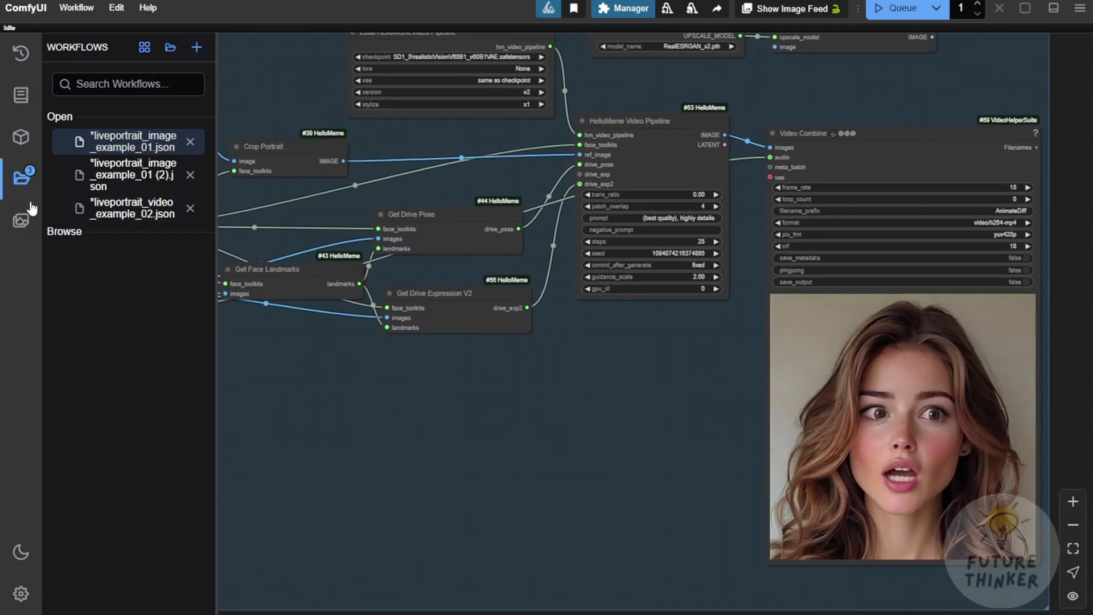
pyautogui.click(21, 177)
pyautogui.scroll(-2, 285, 413)
pyautogui.moveTo(283, 408); pyautogui.dragTo(366, 434)
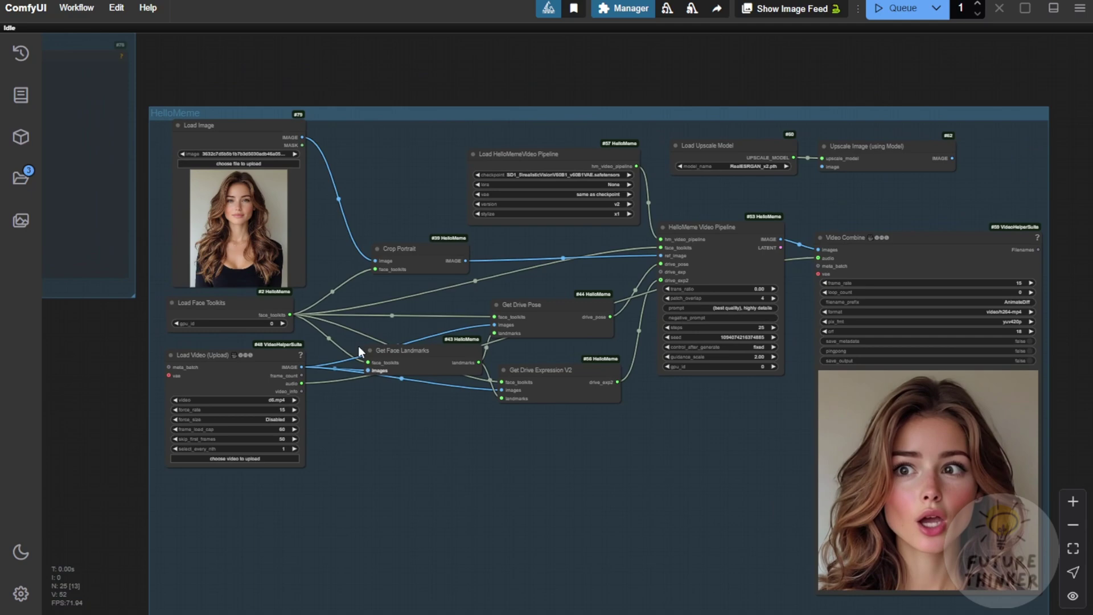
pyautogui.scroll(4, 508, 529)
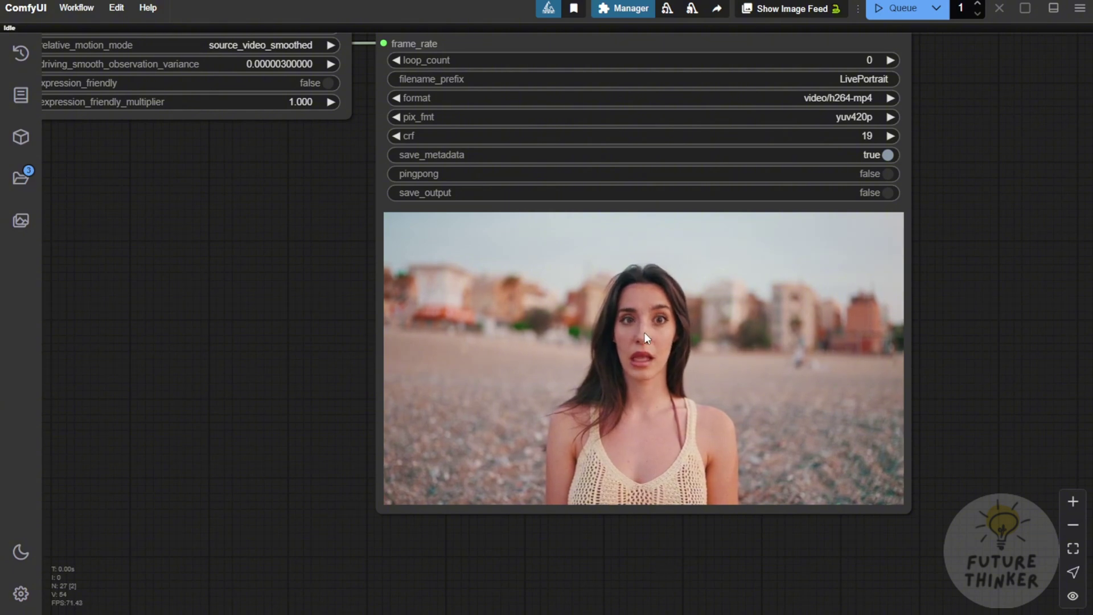
# Zoom in on the HelloMeme graph and its wavy-haired woman output video
pyautogui.scroll(5, 652, 329)
pyautogui.scroll(3, 664, 253)
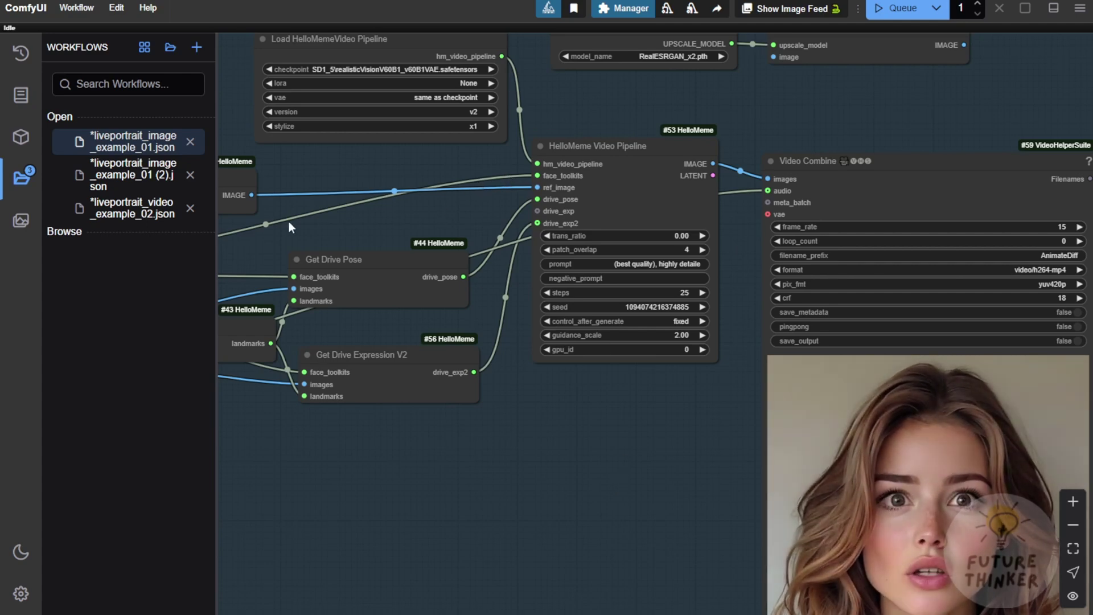
# Look over the HelloMeme output preview, then switch to liveportrait_video_example_02.json
pyautogui.scroll(-2, 416, 446)
pyautogui.moveTo(482, 503); pyautogui.dragTo(445, 340)
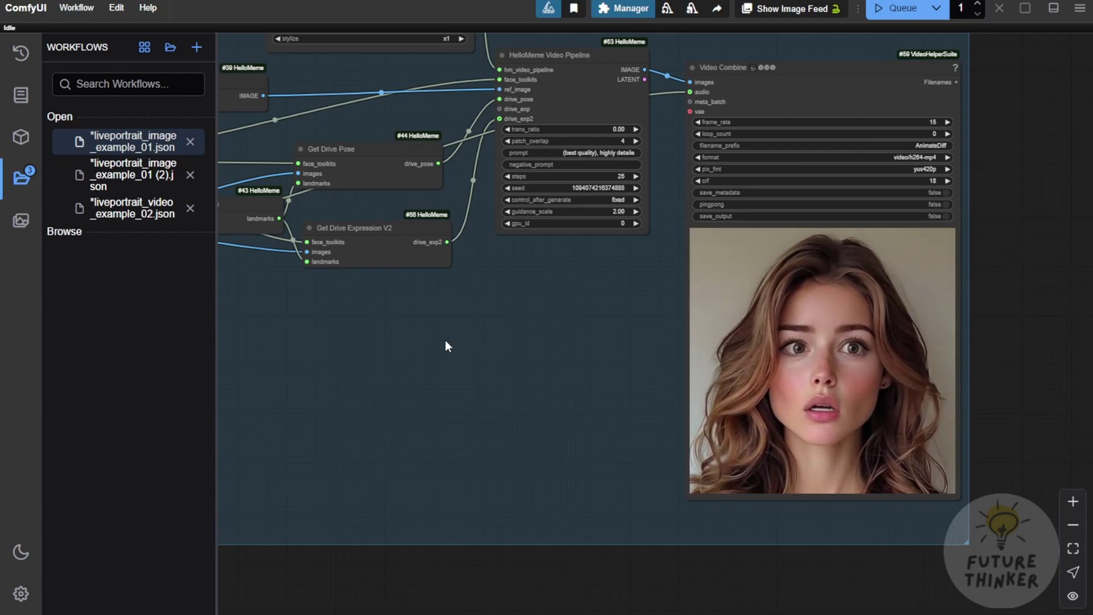
pyautogui.moveTo(517, 353); pyautogui.dragTo(424, 432)
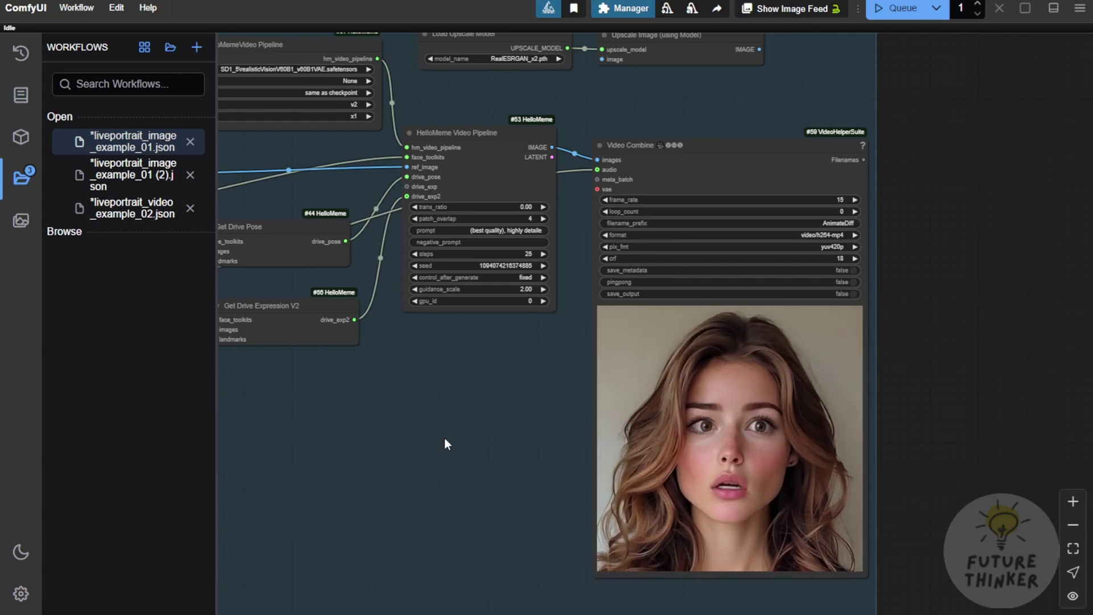
pyautogui.click(131, 209)
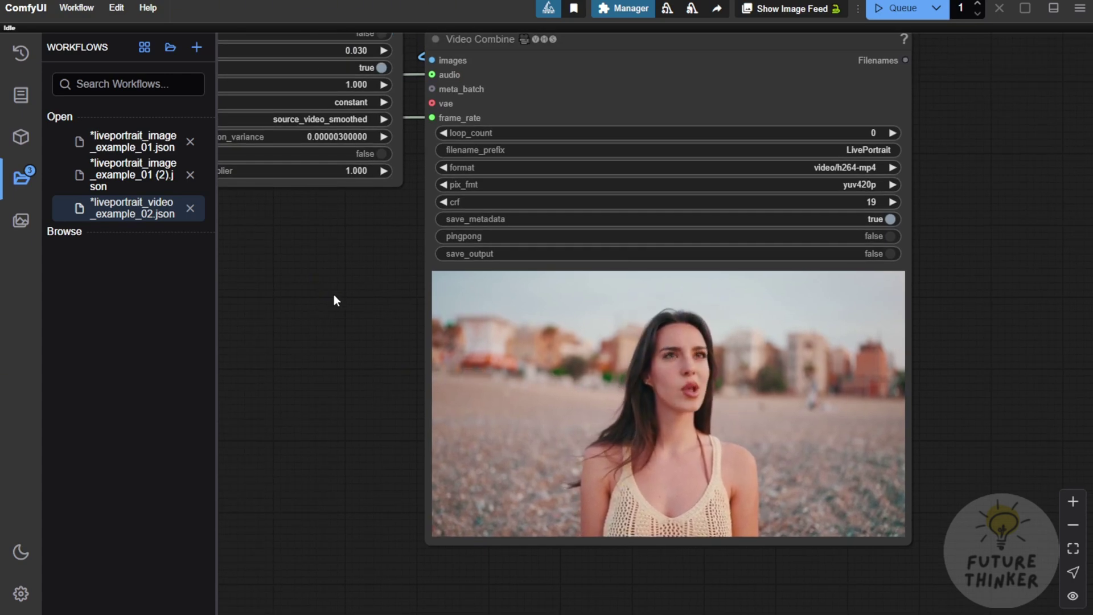
# Switch back to the liveportrait_image_example_01.json HelloMeme workflow
pyautogui.moveTo(342, 295); pyautogui.dragTo(528, 468)
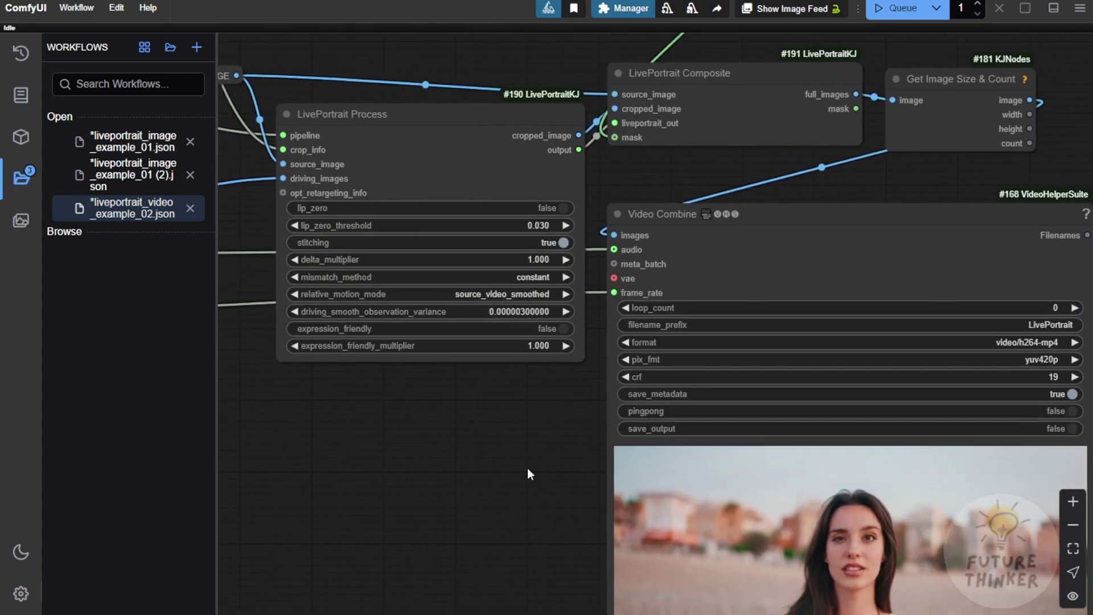
pyautogui.click(148, 149)
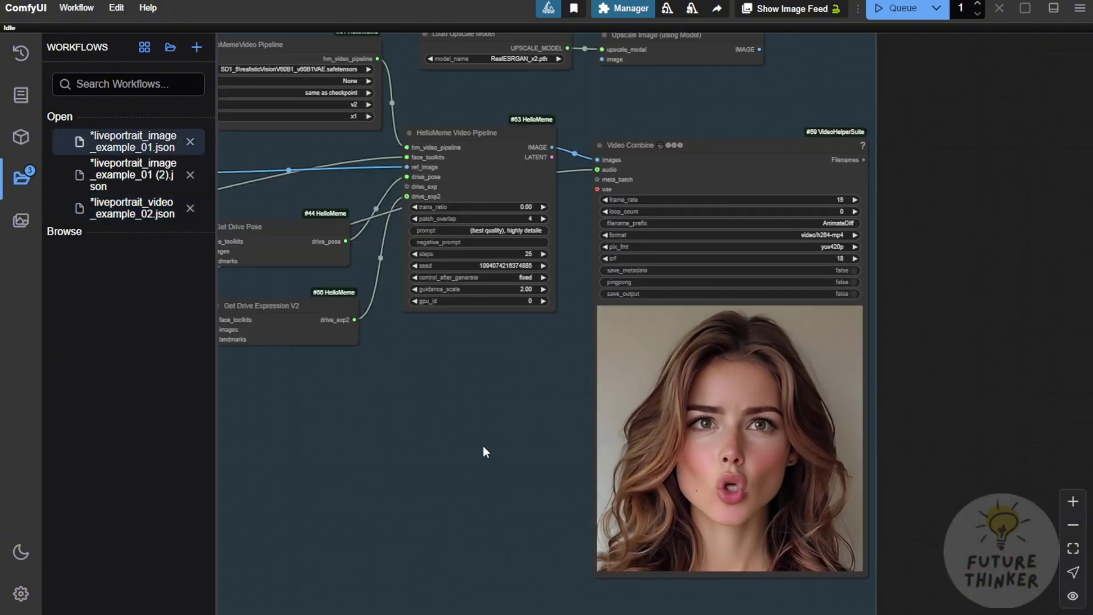
pyautogui.moveTo(467, 453); pyautogui.dragTo(423, 385)
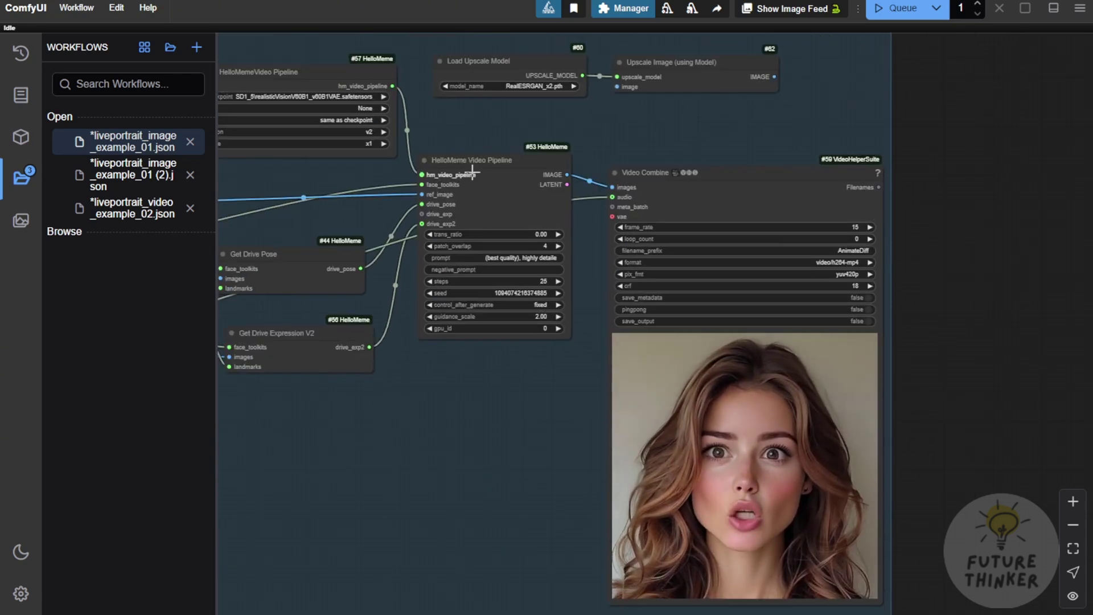
# Reposition the HelloMeme Video Pipeline, pipeline loader and Video Combine nodes closer together
pyautogui.moveTo(472, 171); pyautogui.dragTo(438, 190)
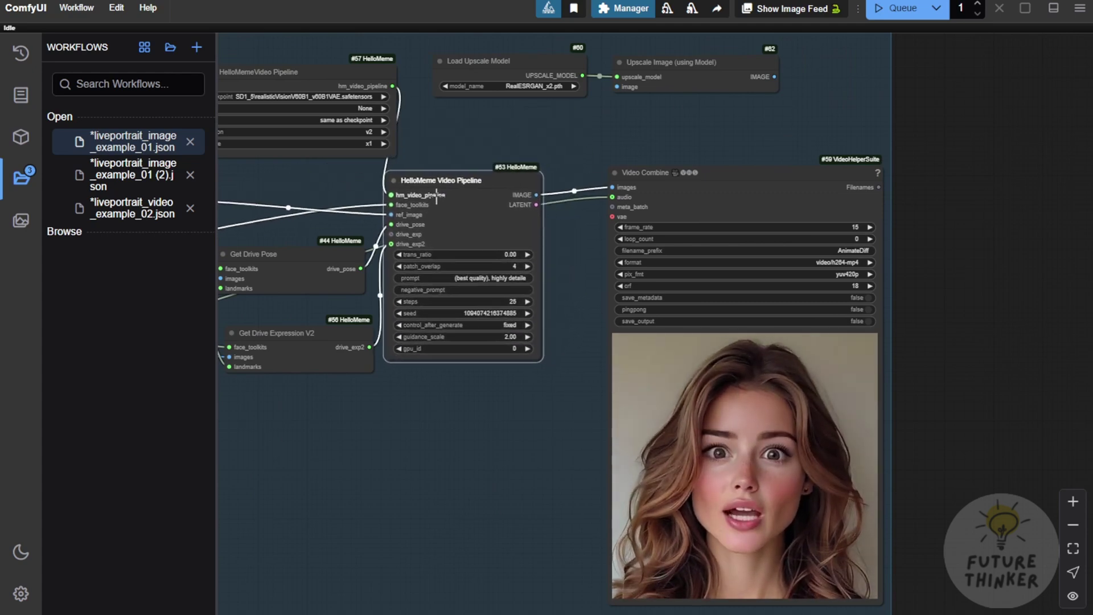
pyautogui.moveTo(456, 149); pyautogui.dragTo(589, 180)
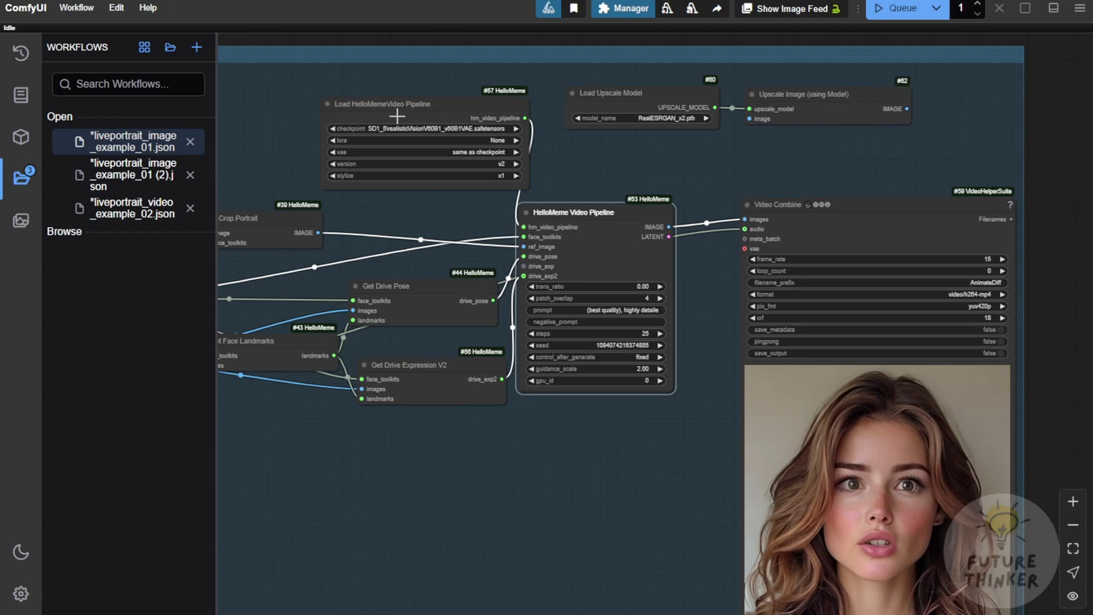
pyautogui.moveTo(395, 111); pyautogui.dragTo(295, 98)
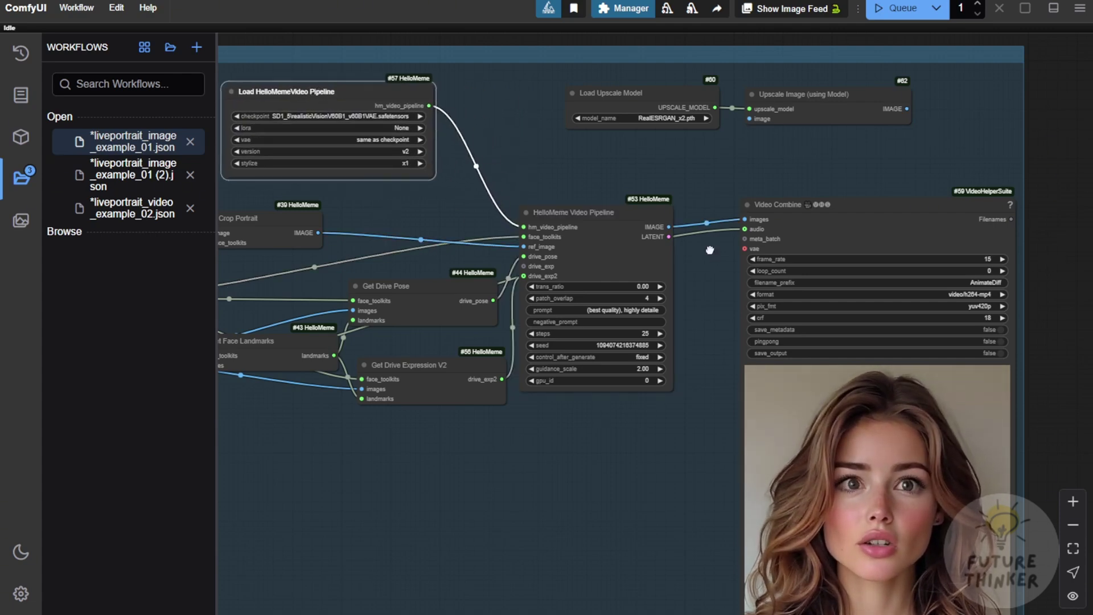
pyautogui.moveTo(710, 251); pyautogui.dragTo(448, 193)
pyautogui.moveTo(512, 148); pyautogui.dragTo(459, 157)
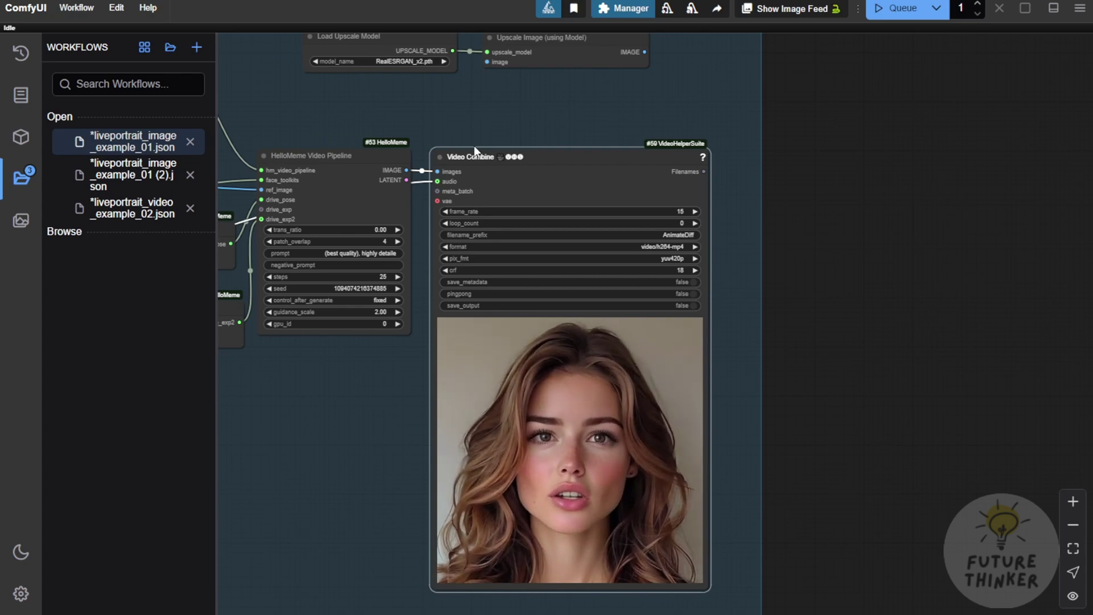
pyautogui.moveTo(368, 442); pyautogui.dragTo(371, 310)
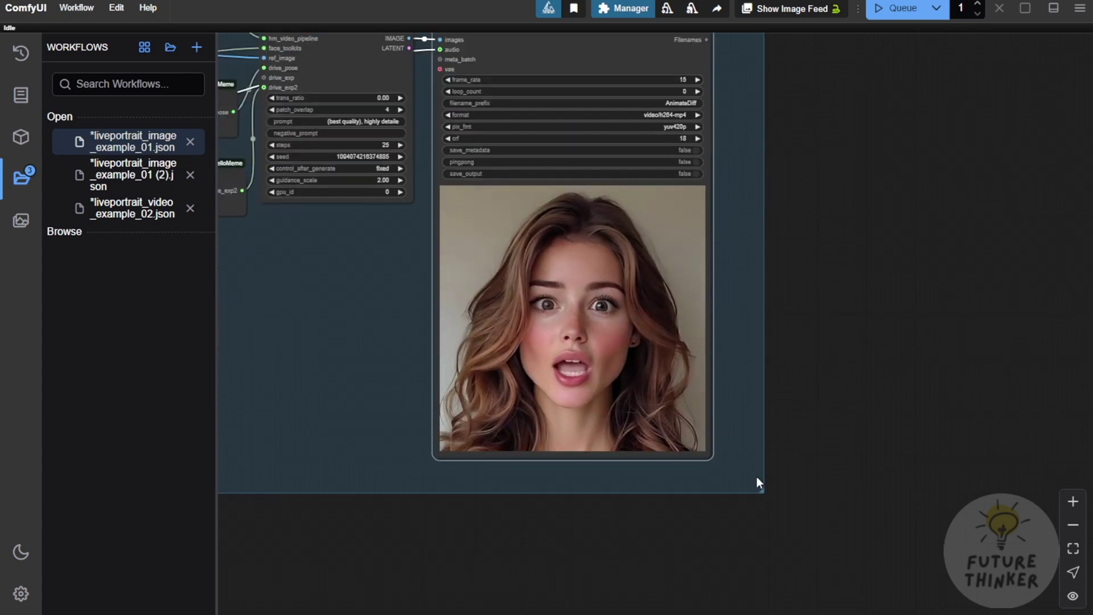